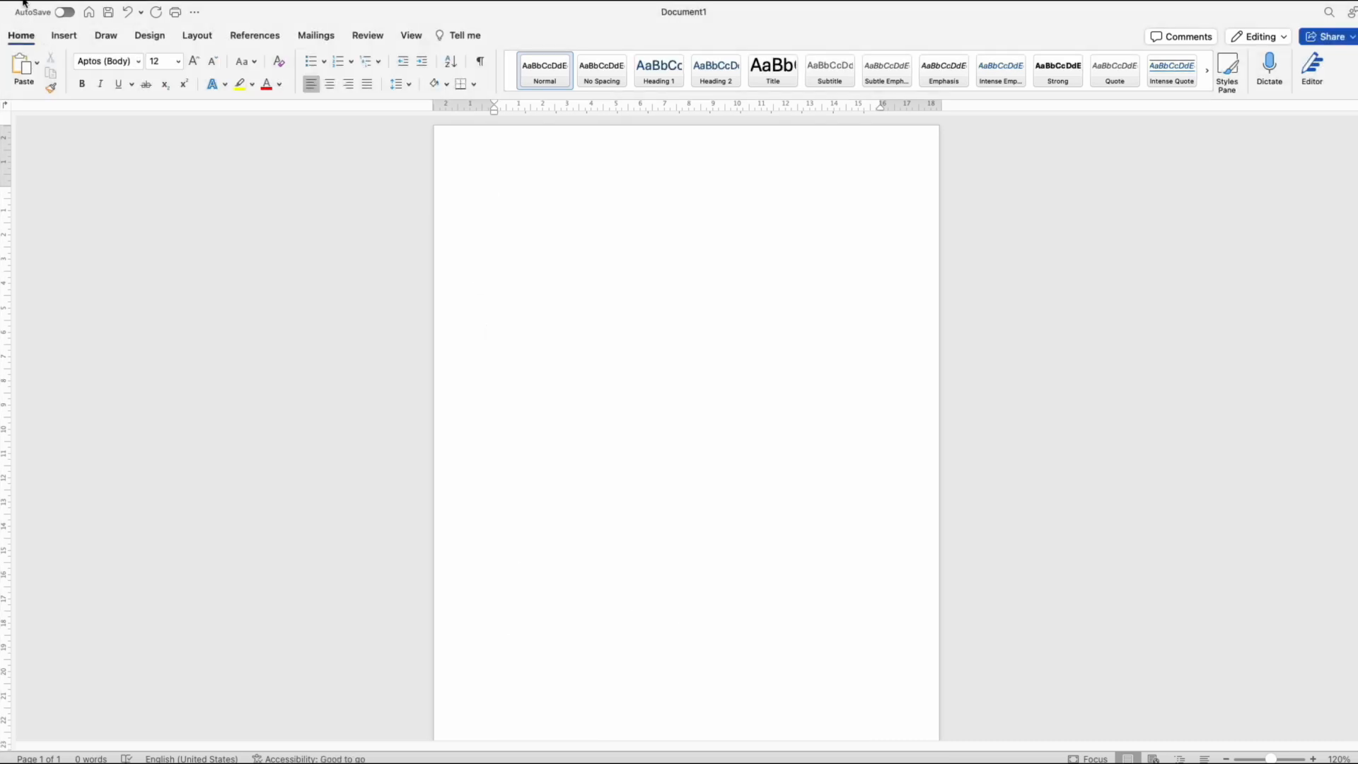
# Step: Enter the title BIODATA at the top of the blank document and centre it
pyautogui.click(131, 7)
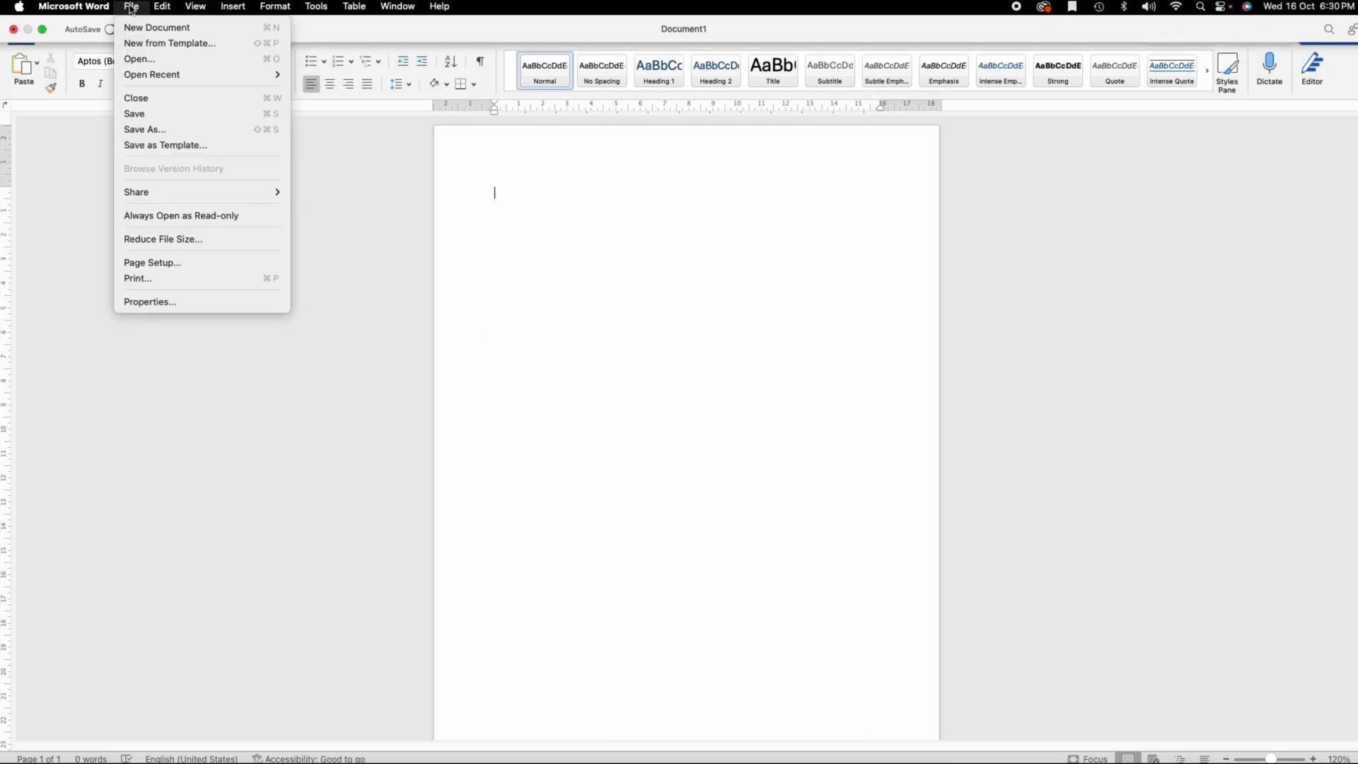
pyautogui.click(712, 269)
pyautogui.write('BIODATA')
pyautogui.press('super+a')
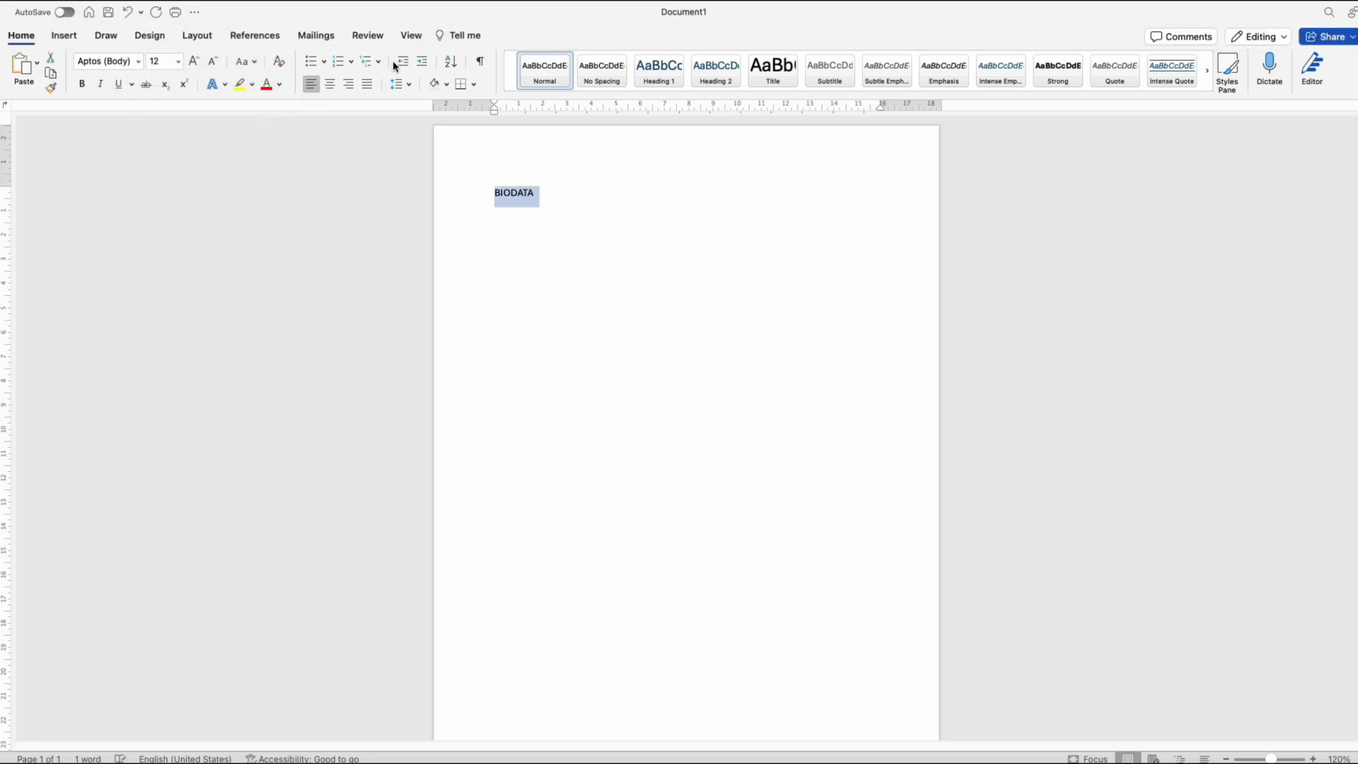
pyautogui.click(328, 84)
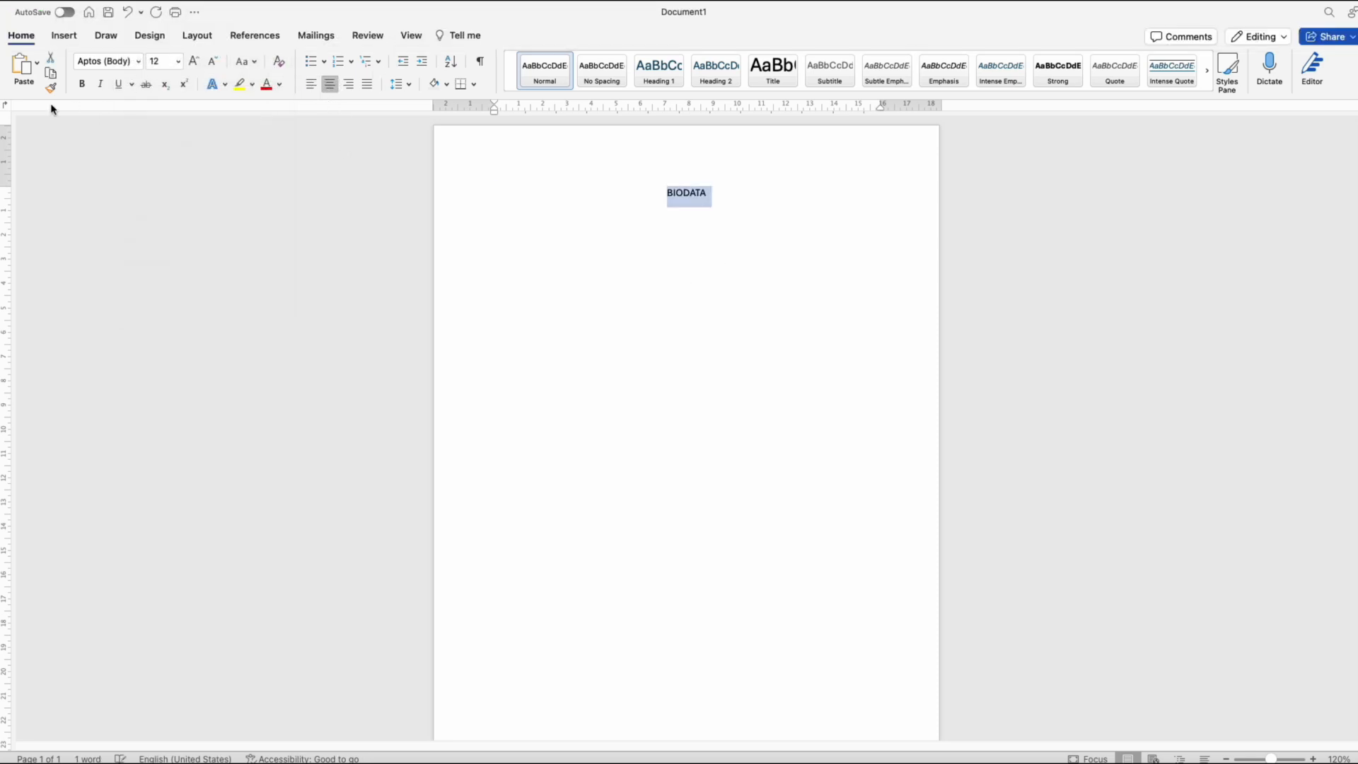
# Step: Format the BIODATA title as bold Arial at size 16 and start a new line below it
pyautogui.press('super+b')
pyautogui.click(138, 61)
pyautogui.click(185, 185)
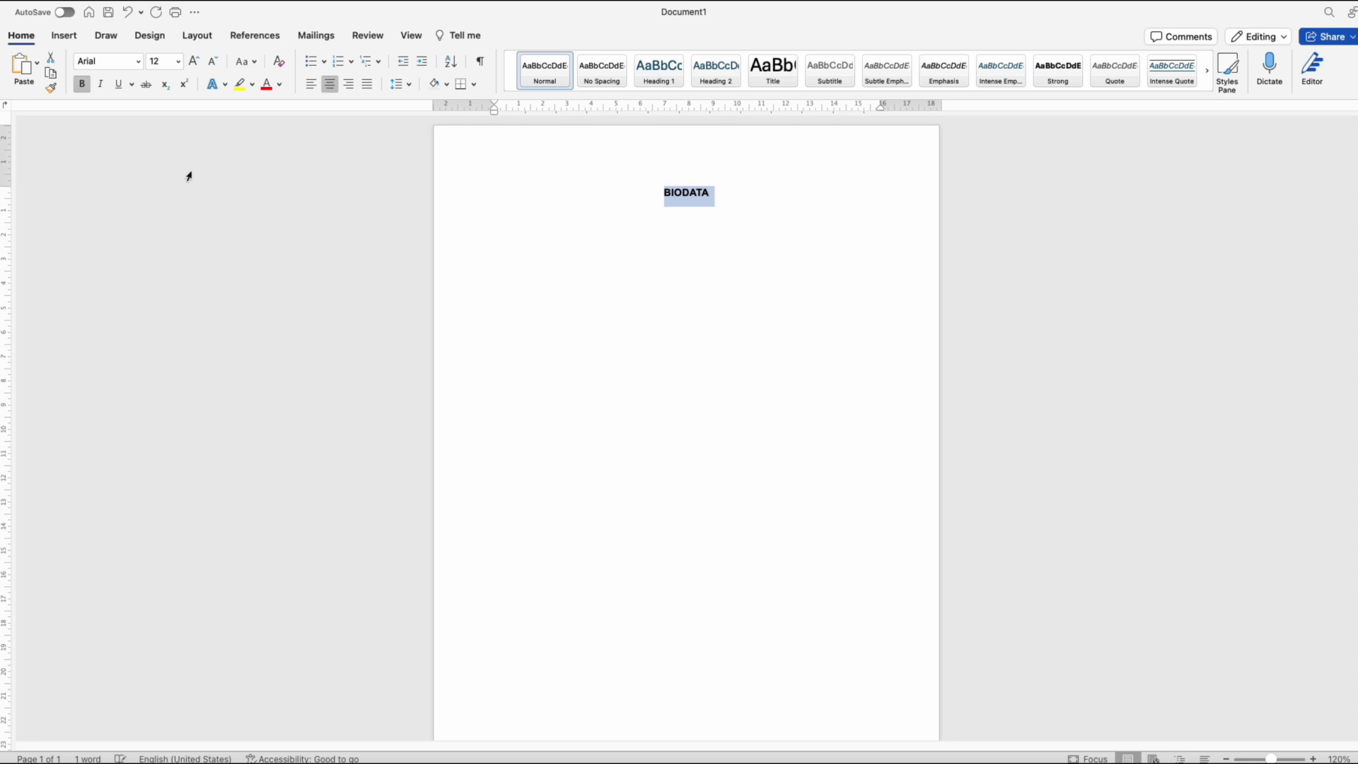
pyautogui.click(178, 62)
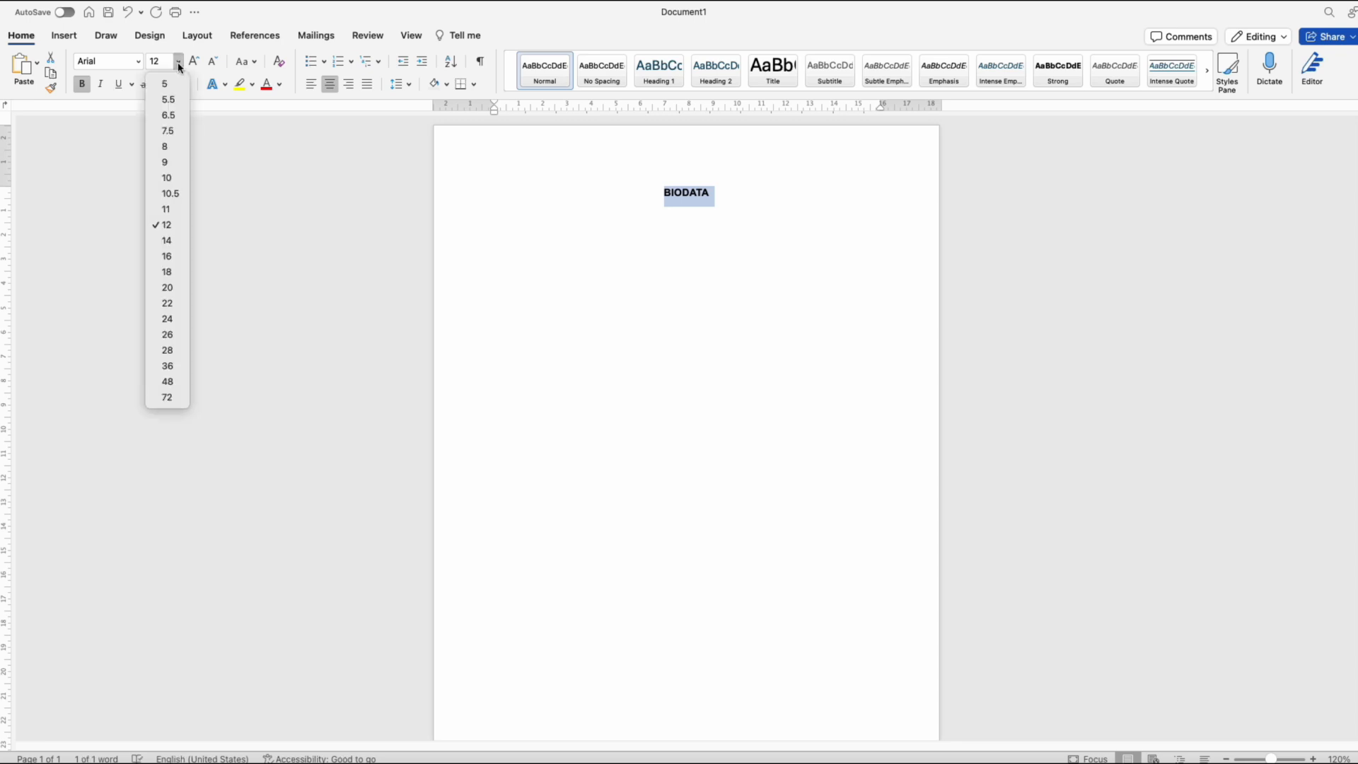
pyautogui.click(172, 259)
pyautogui.click(757, 198)
pyautogui.press('Return')
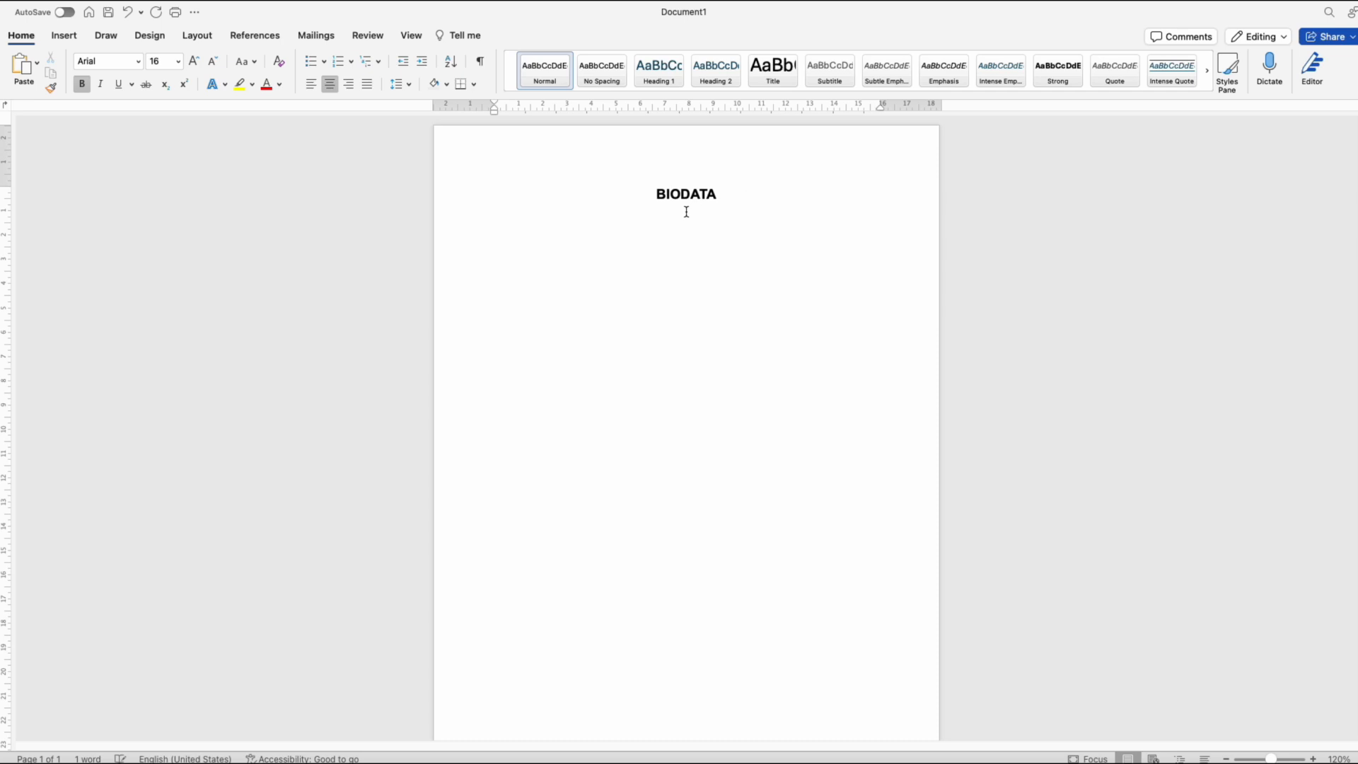
# Step: Add a bottom border to the BIODATA title paragraph
pyautogui.moveTo(686, 212); pyautogui.dragTo(615, 191)
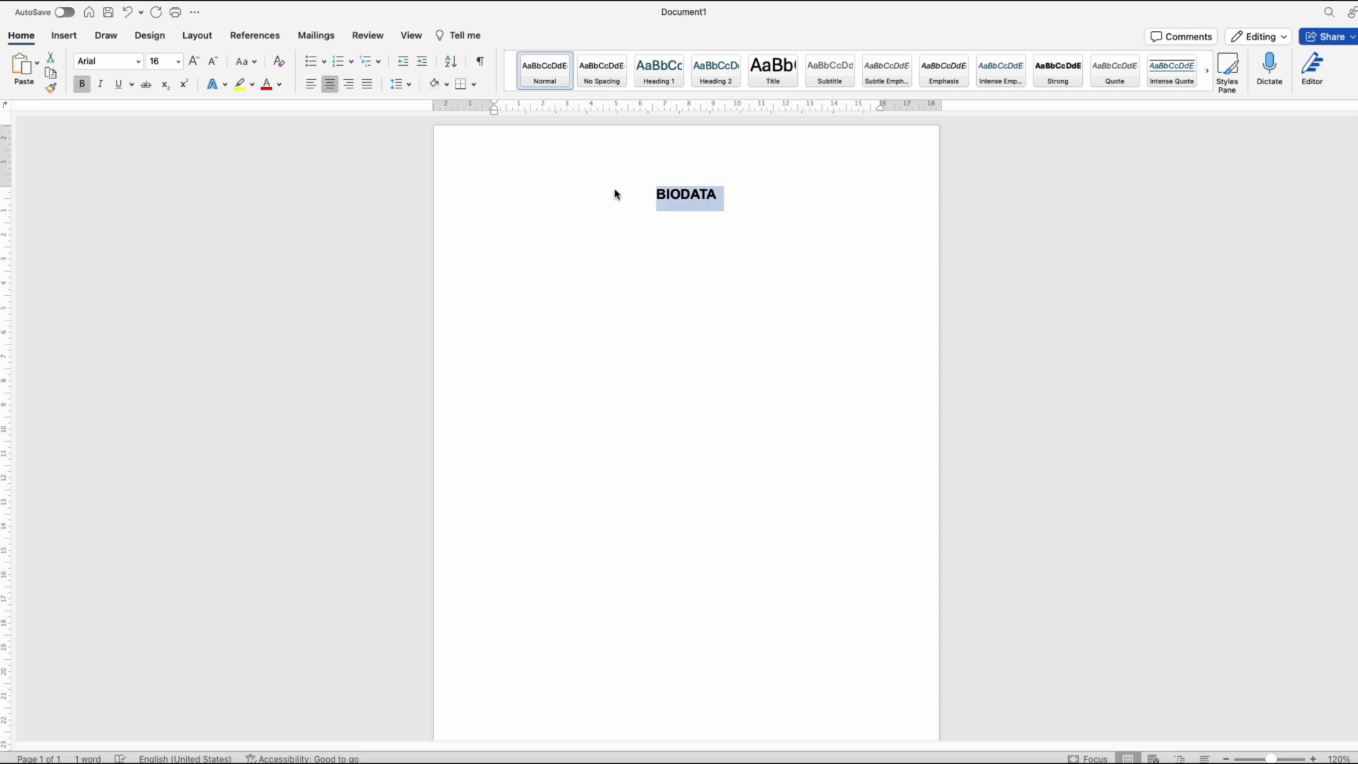
pyautogui.click(474, 85)
pyautogui.click(508, 106)
# Step: Restyle the title's bottom border as a solid single line in dark grey and apply it to the paragraph
pyautogui.click(474, 85)
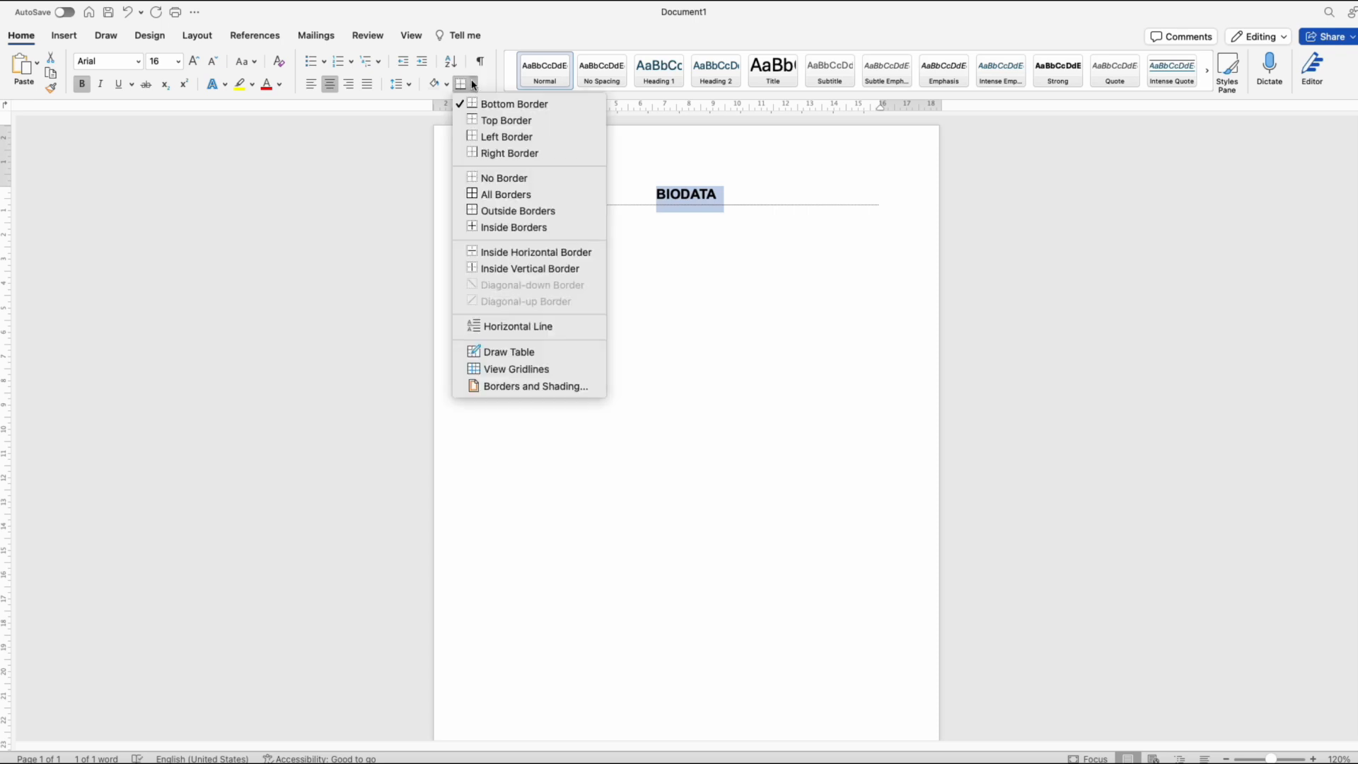
pyautogui.click(537, 387)
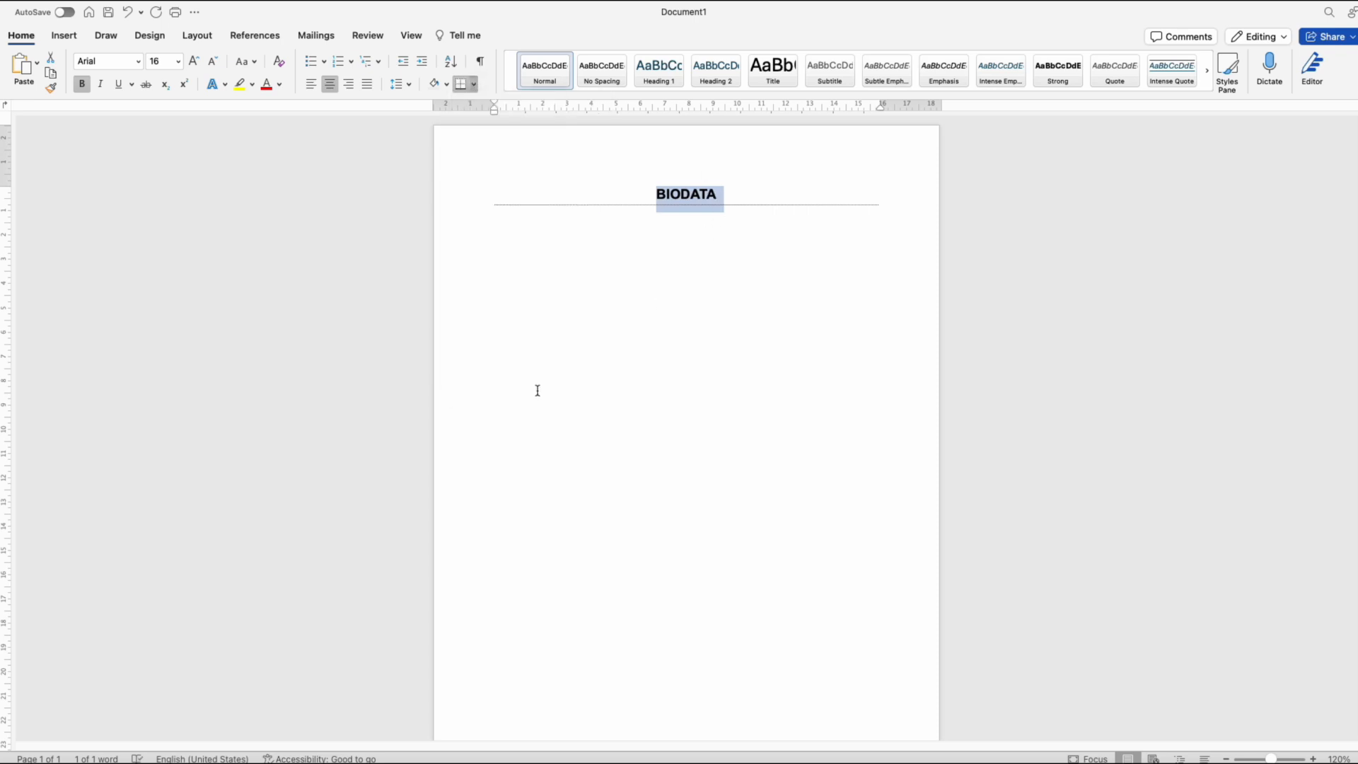
pyautogui.click(640, 318)
pyautogui.click(639, 219)
pyautogui.click(637, 193)
pyautogui.click(650, 283)
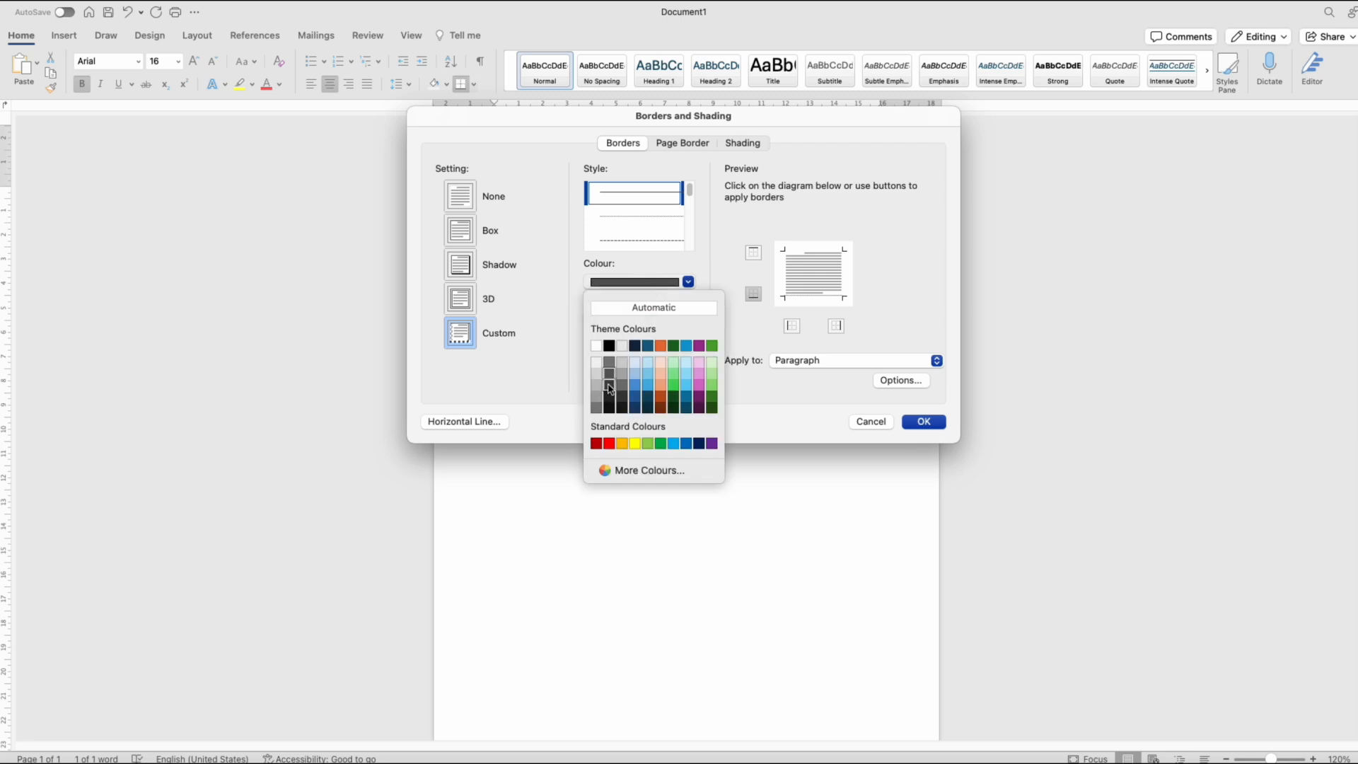
pyautogui.click(609, 388)
pyautogui.click(923, 421)
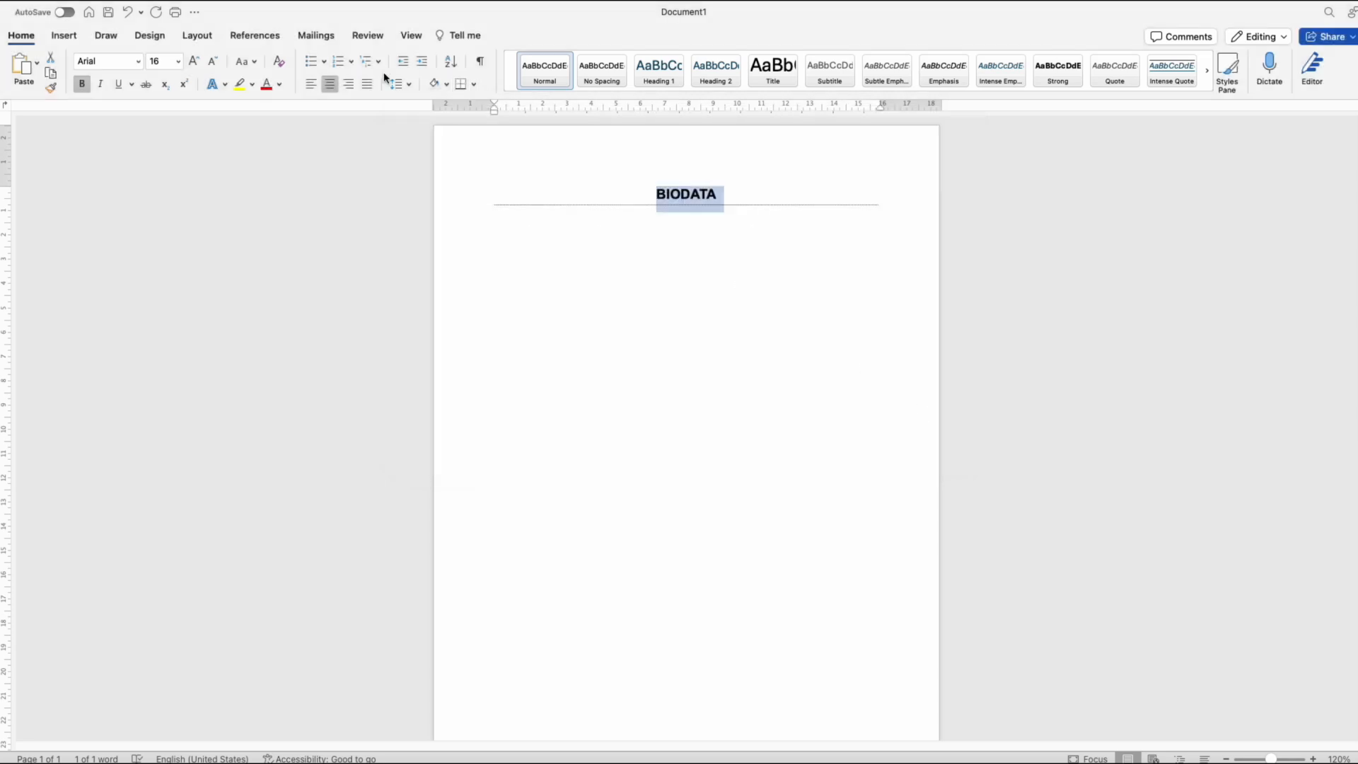
pyautogui.click(462, 84)
pyautogui.click(616, 234)
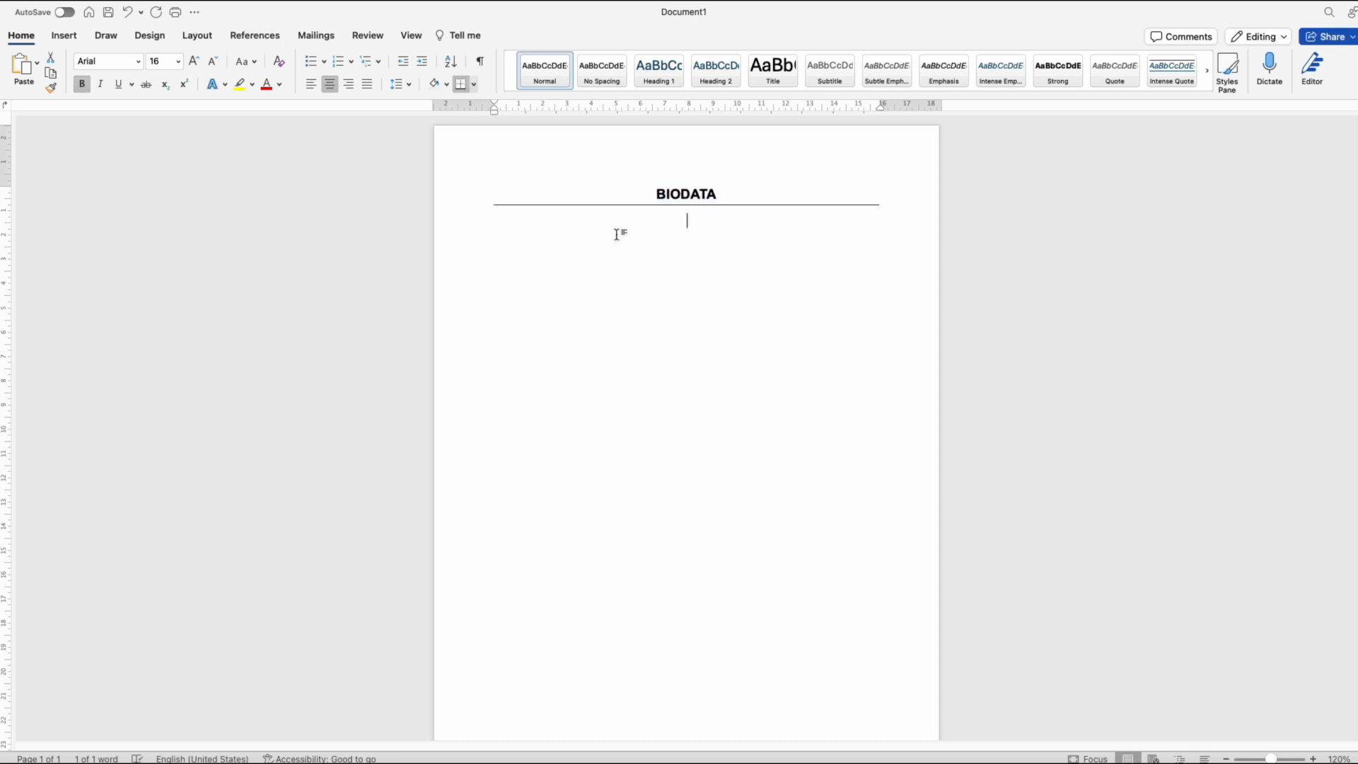
# Step: Set the line below the title to left-aligned, size 14 text without bold
pyautogui.click(313, 86)
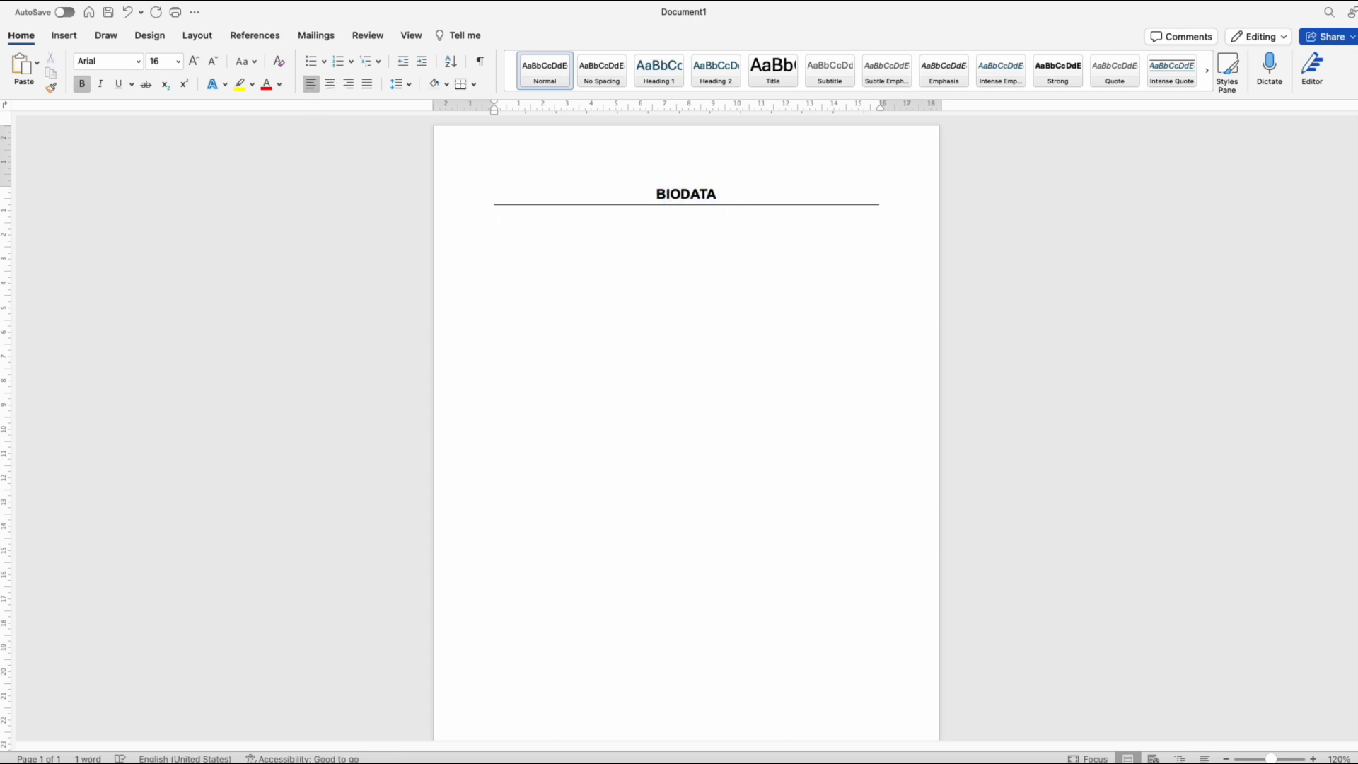
pyautogui.click(178, 62)
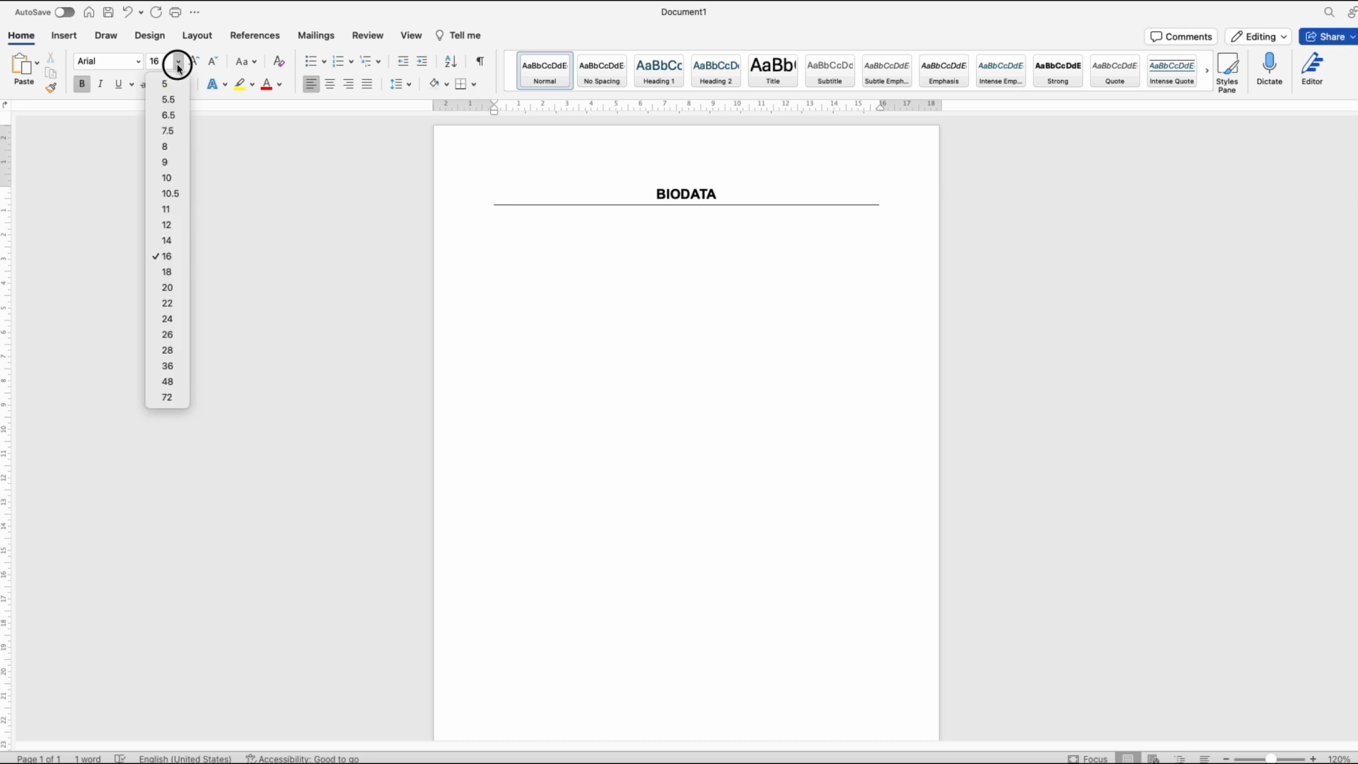
pyautogui.click(175, 241)
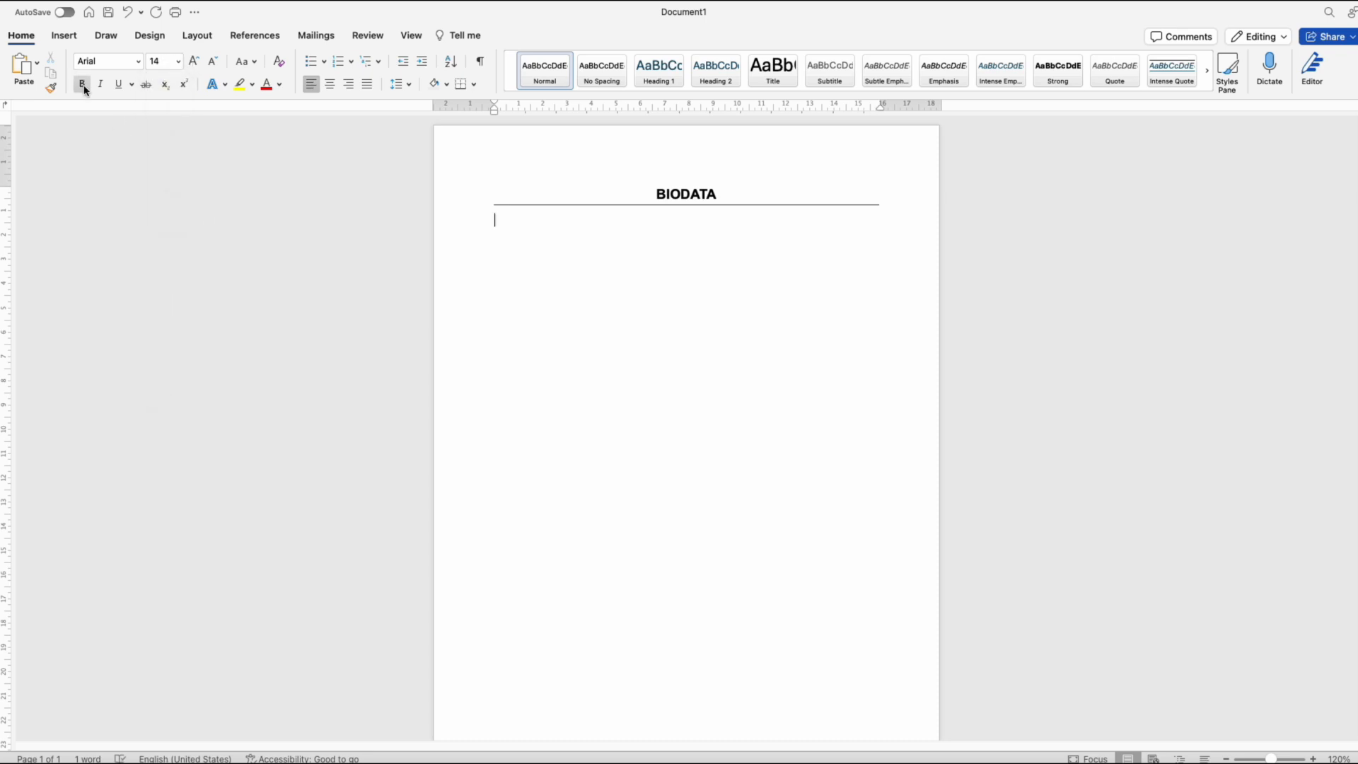
pyautogui.click(82, 85)
# Step: List these labels on separate lines, each with a colon: Name, Mobile No, Email id, Father's Name, Gender, Date of Birth, Marital Status, Religion, Languages Known
pyautogui.write('Name:')
pyautogui.press('Return')
pyautogui.write('Mobile No:')
pyautogui.press('Return')
pyautogui.write('Email Id:')
pyautogui.press('Return')
pyautogui.write('Gender:')
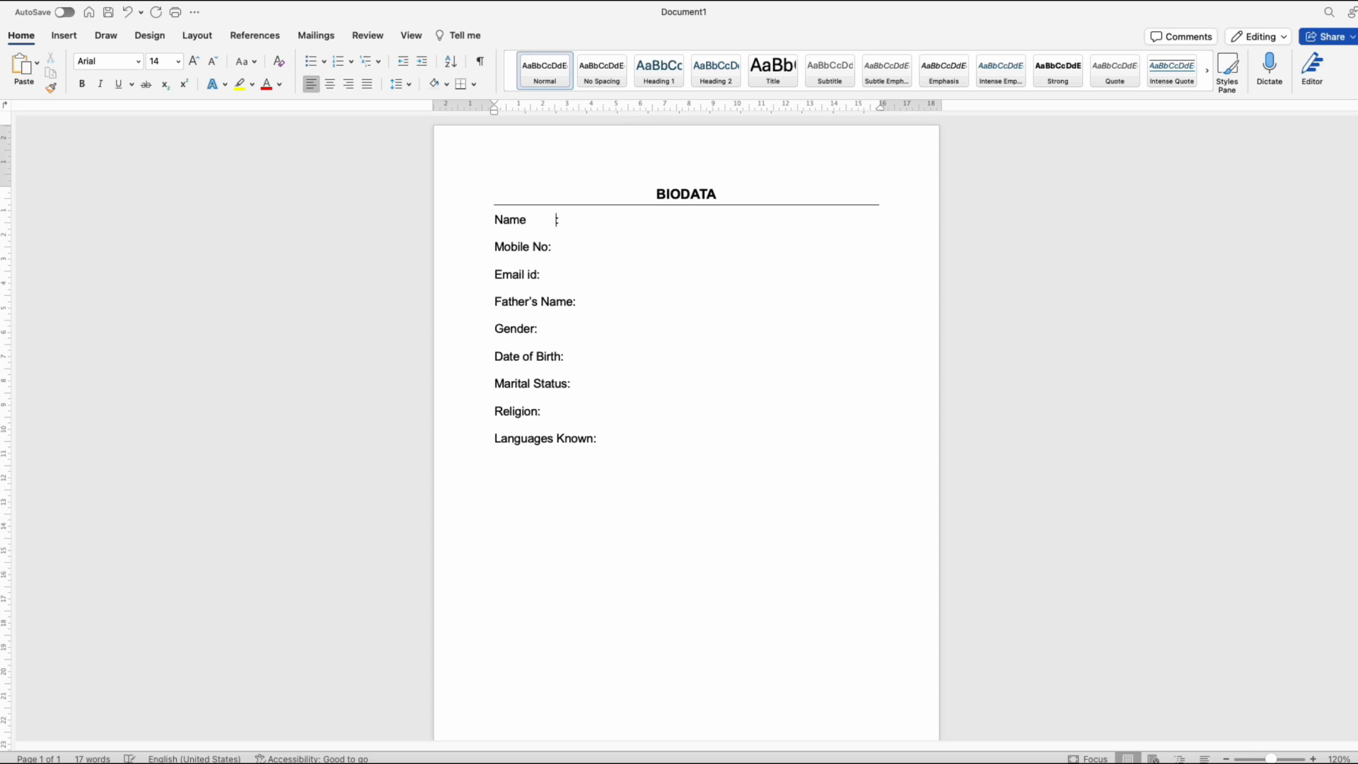
# Step: Align the colons of all the labels in one column and fill in the personal details after them
pyautogui.press('Tab')
pyautogui.click(549, 247)
pyautogui.click(535, 274)
pyautogui.press('Tab')
pyautogui.click(573, 302)
pyautogui.press('Tab')
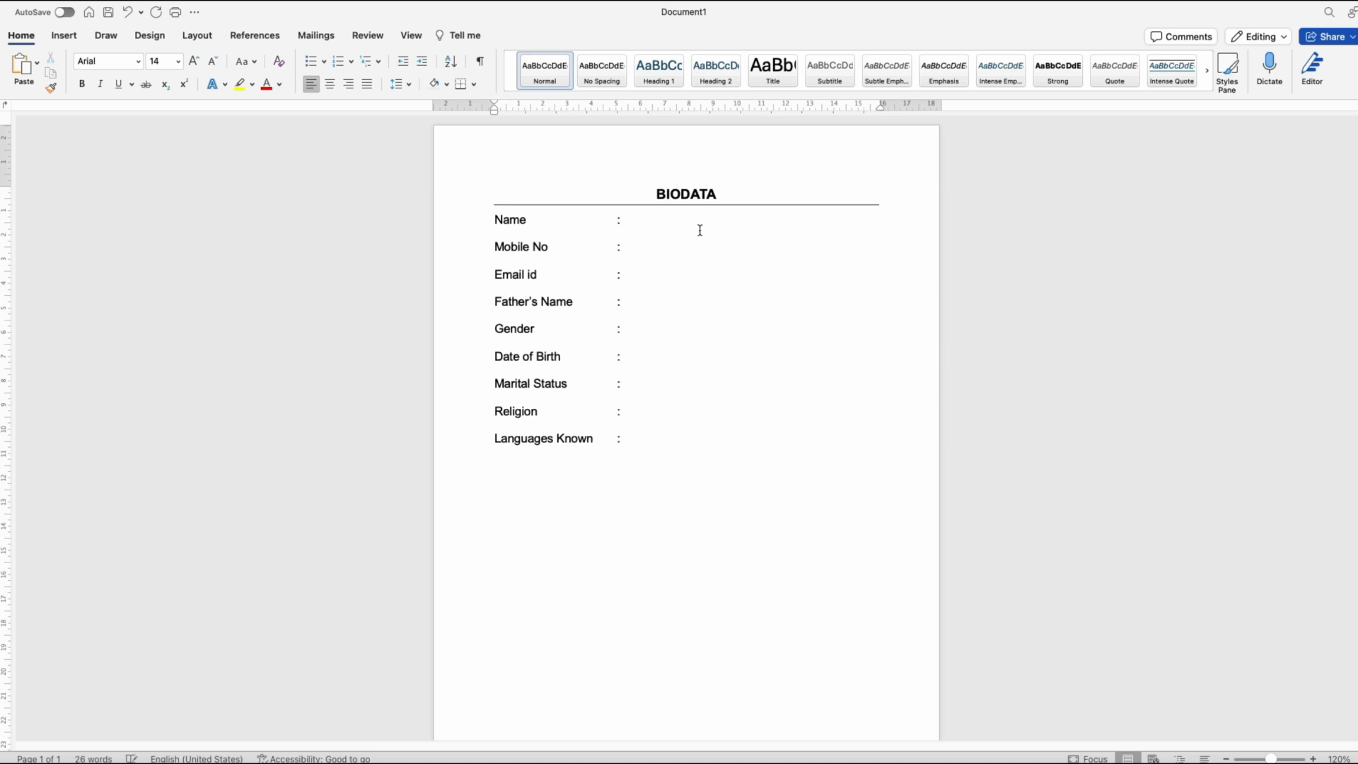
pyautogui.click(672, 224)
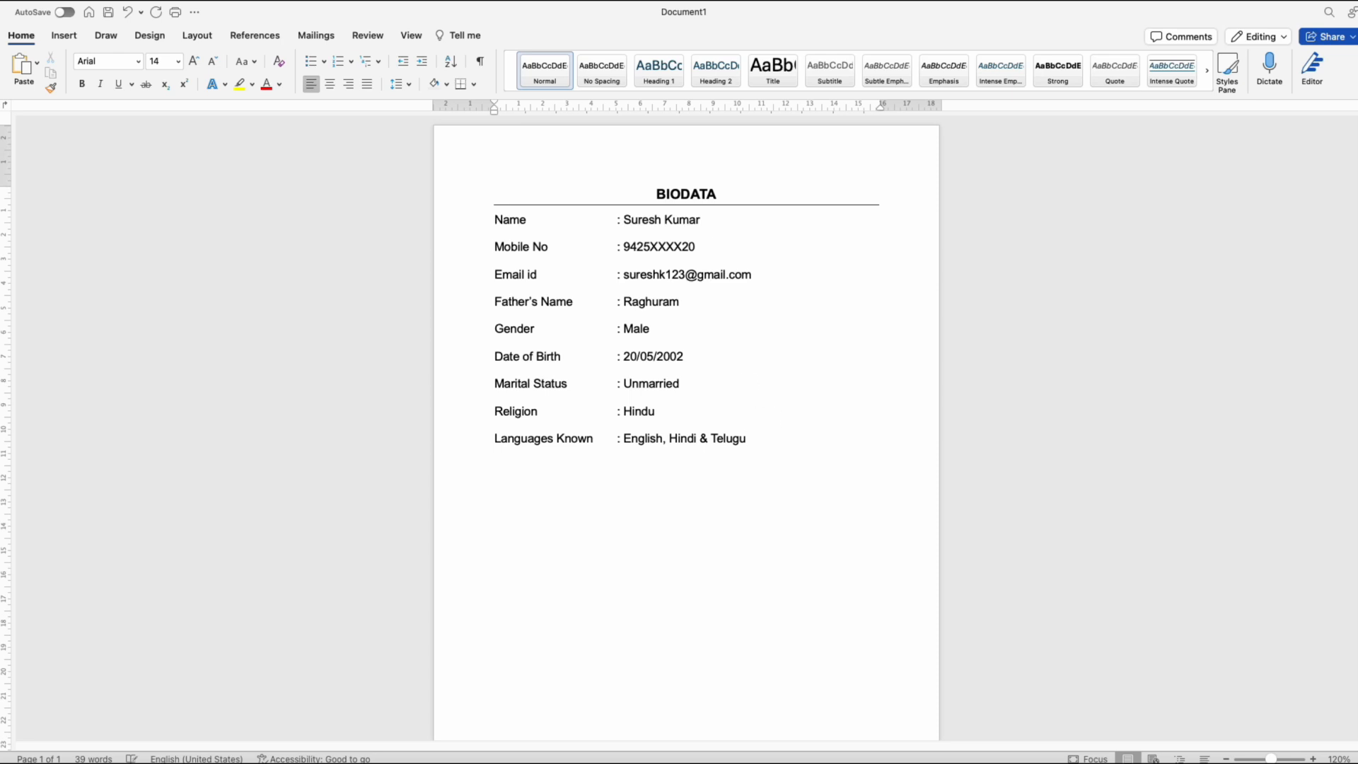
# Step: Add a bold, underlined "Qualification:" heading below Languages Known and start a new line under it
pyautogui.write('alic')
pyautogui.write('ication')
pyautogui.write(':')
pyautogui.moveTo(579, 473); pyautogui.dragTo(507, 469)
pyautogui.press('super+b')
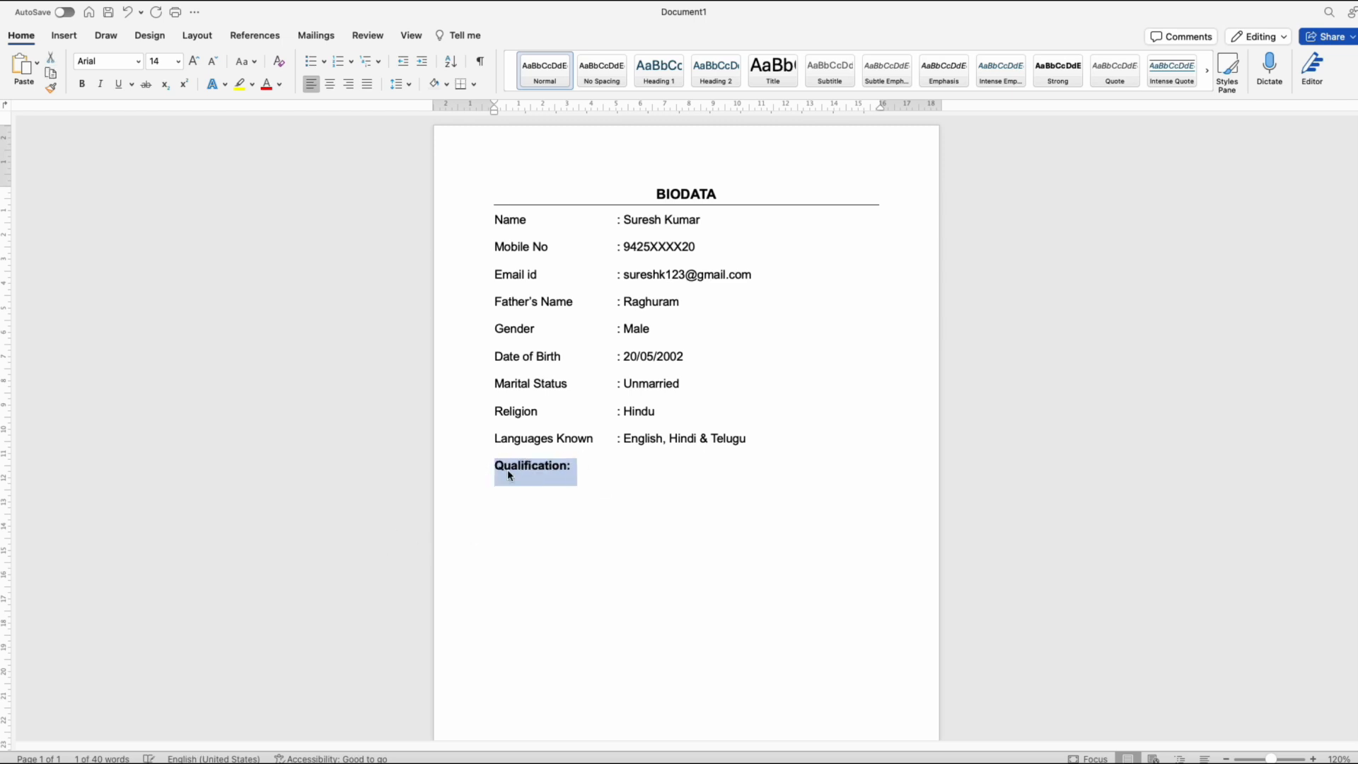
pyautogui.press('super+u')
pyautogui.click(640, 464)
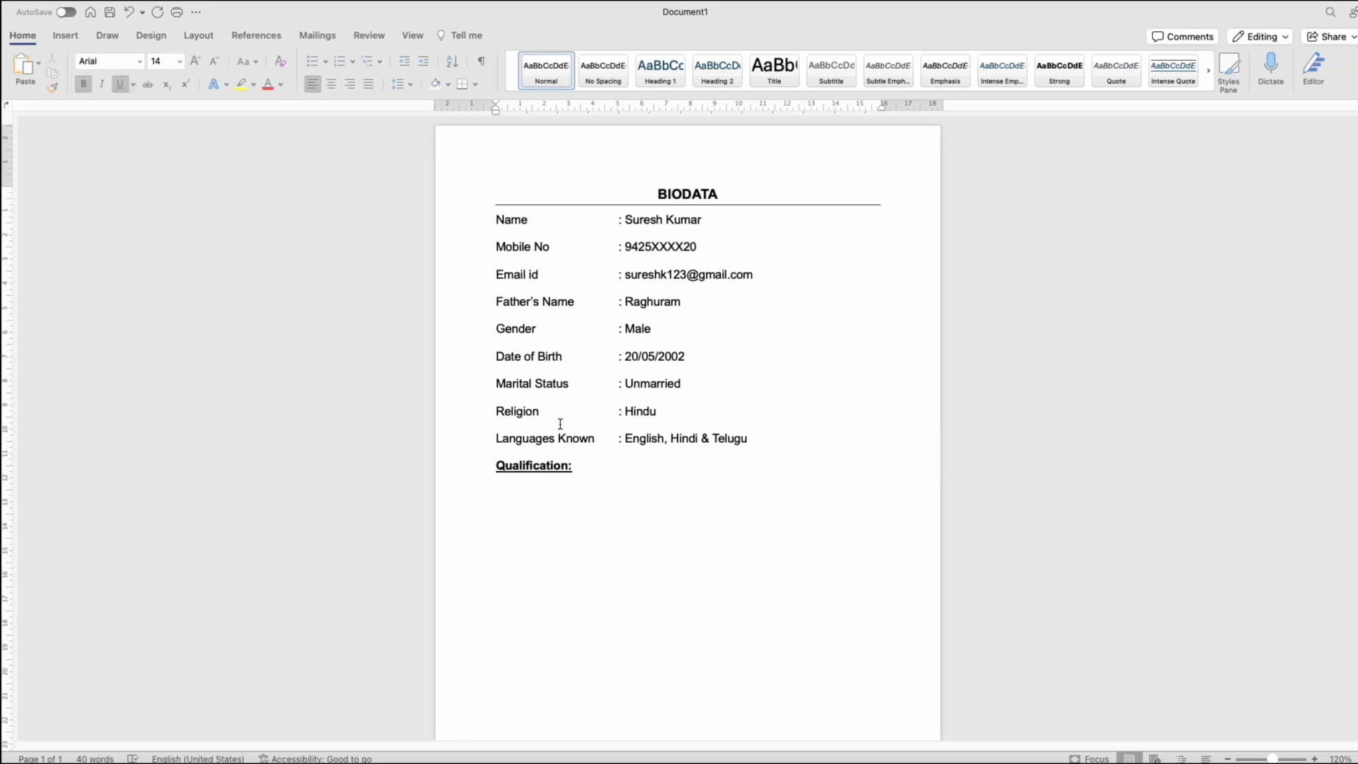
# Step: Insert a table with four columns and four rows below the Qualification heading
pyautogui.click(63, 36)
pyautogui.click(134, 85)
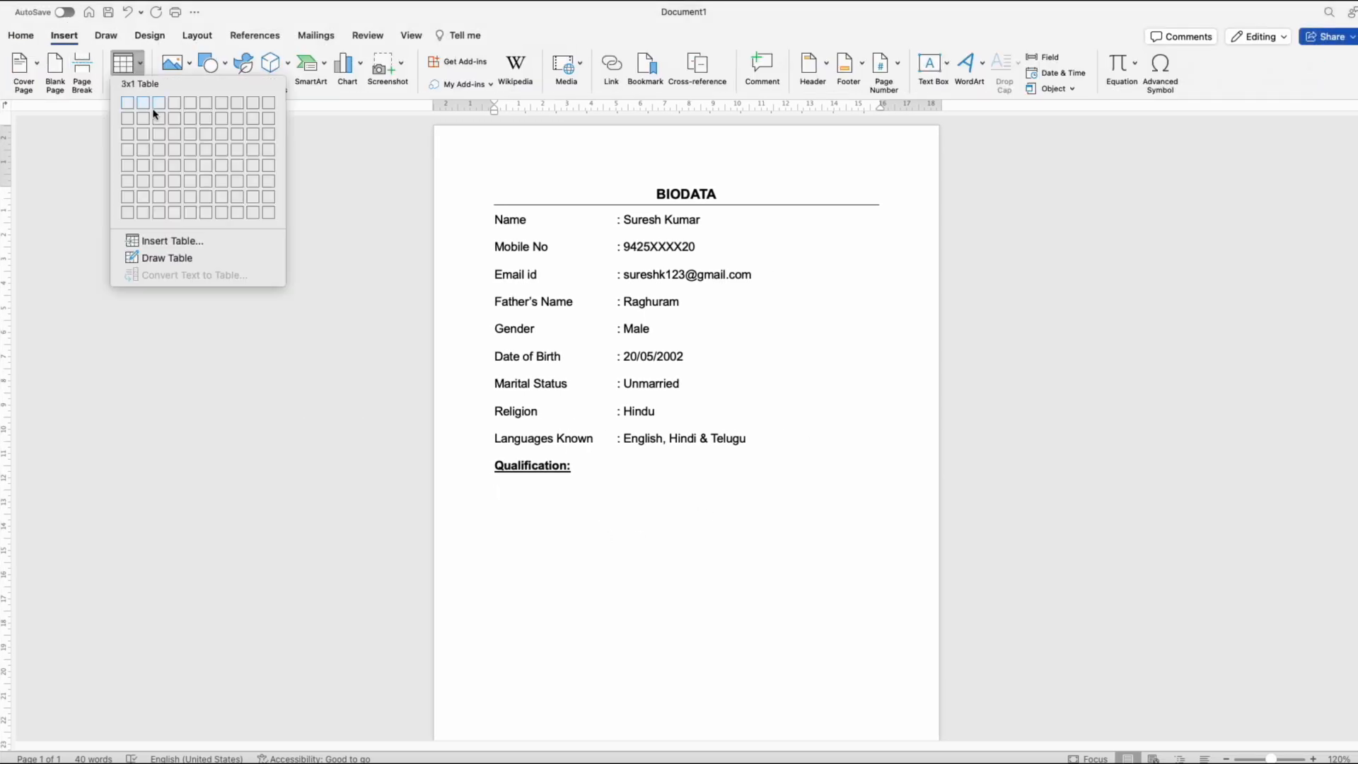
pyautogui.click(178, 152)
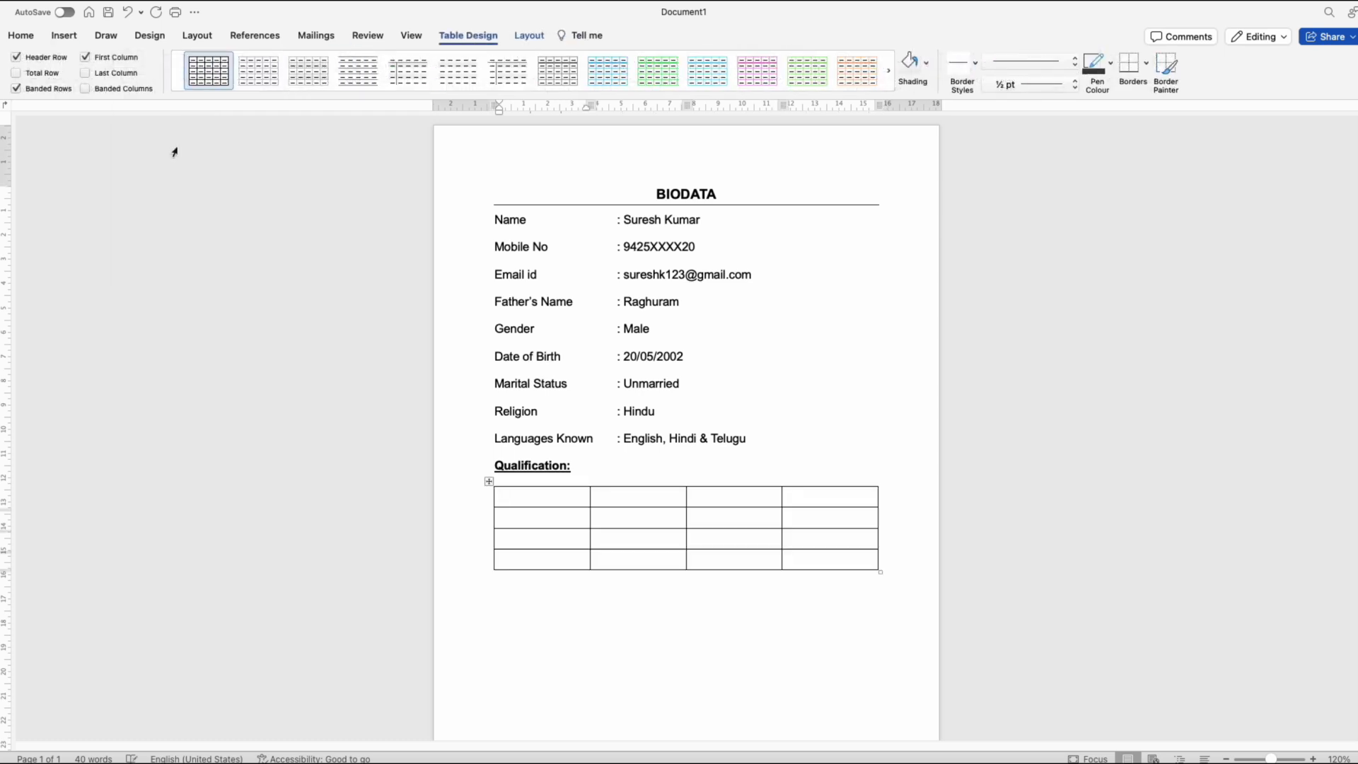
# Step: Apply all borders to the whole table using the thin second line style in dark grey at ½ pt
pyautogui.click(489, 480)
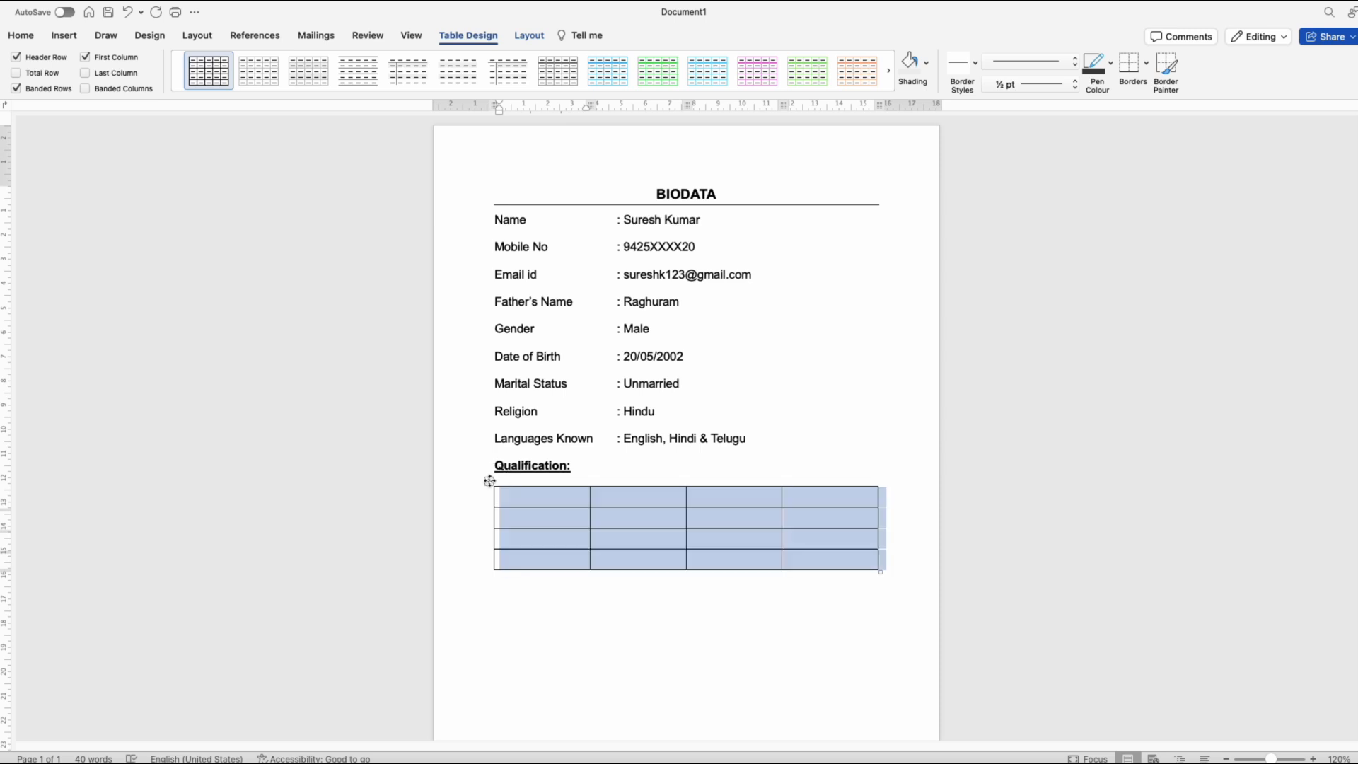
pyautogui.click(1142, 65)
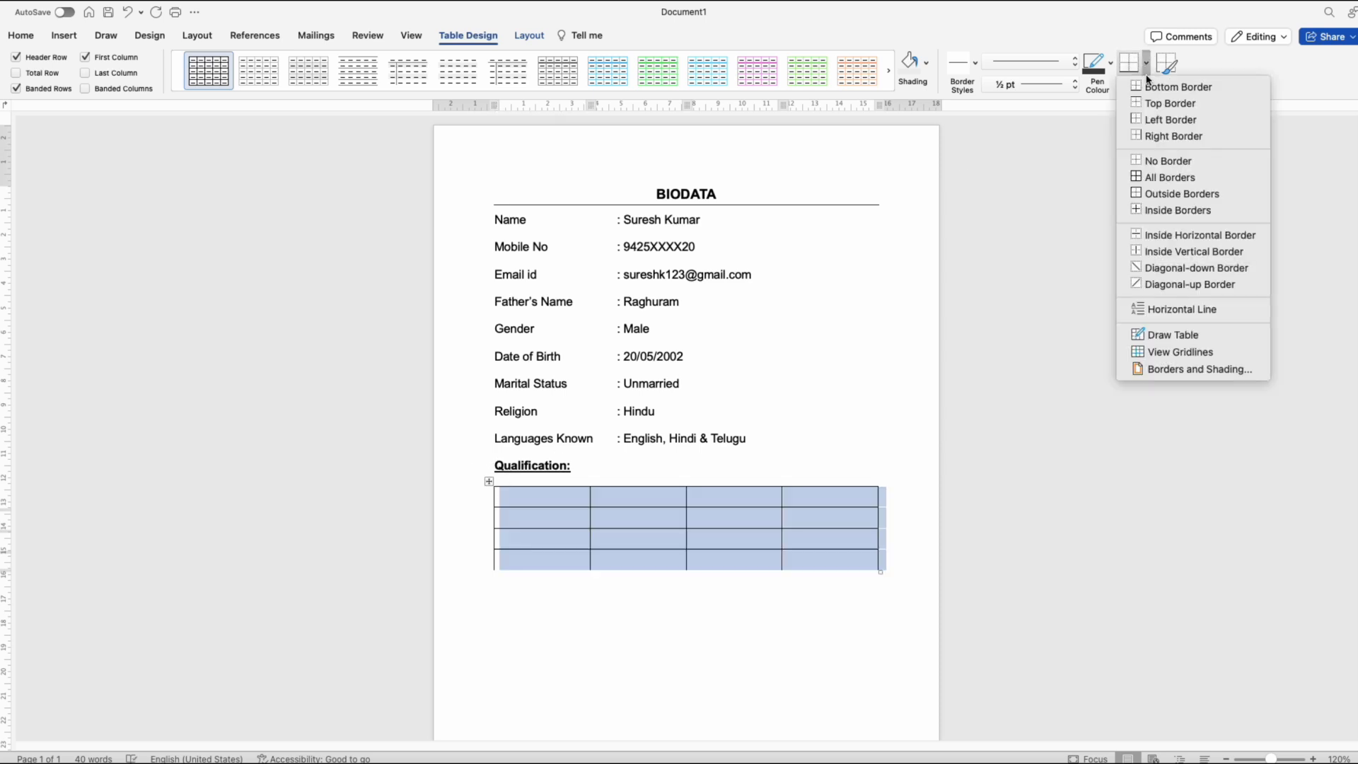
pyautogui.click(1195, 369)
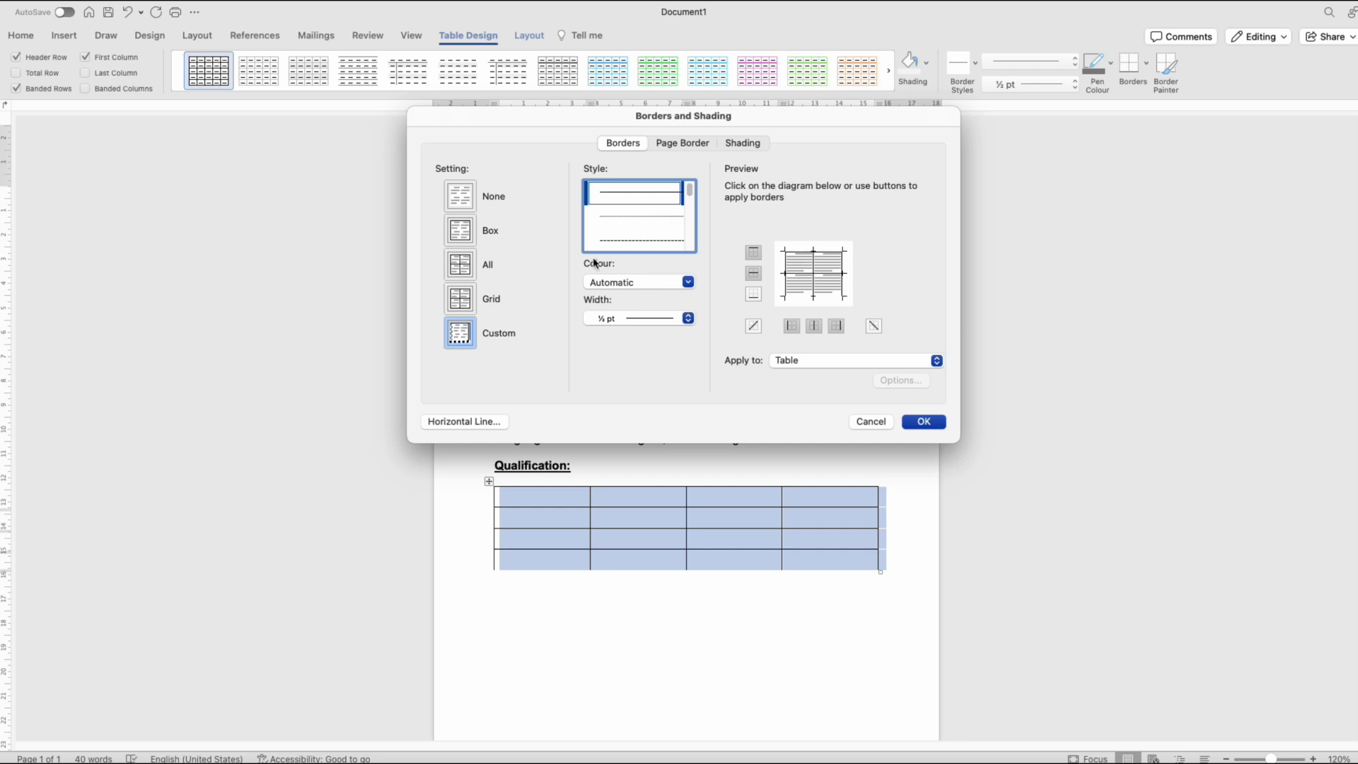
pyautogui.click(624, 219)
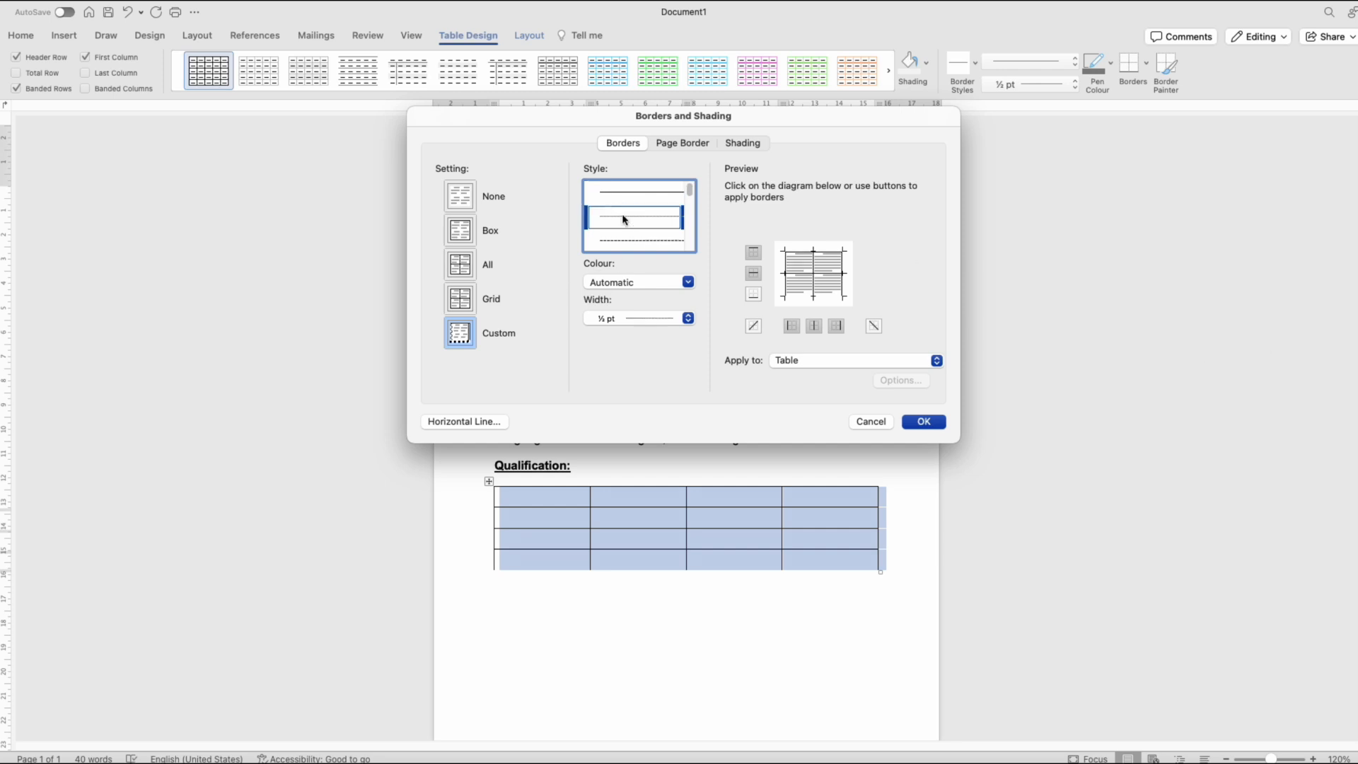
pyautogui.click(641, 283)
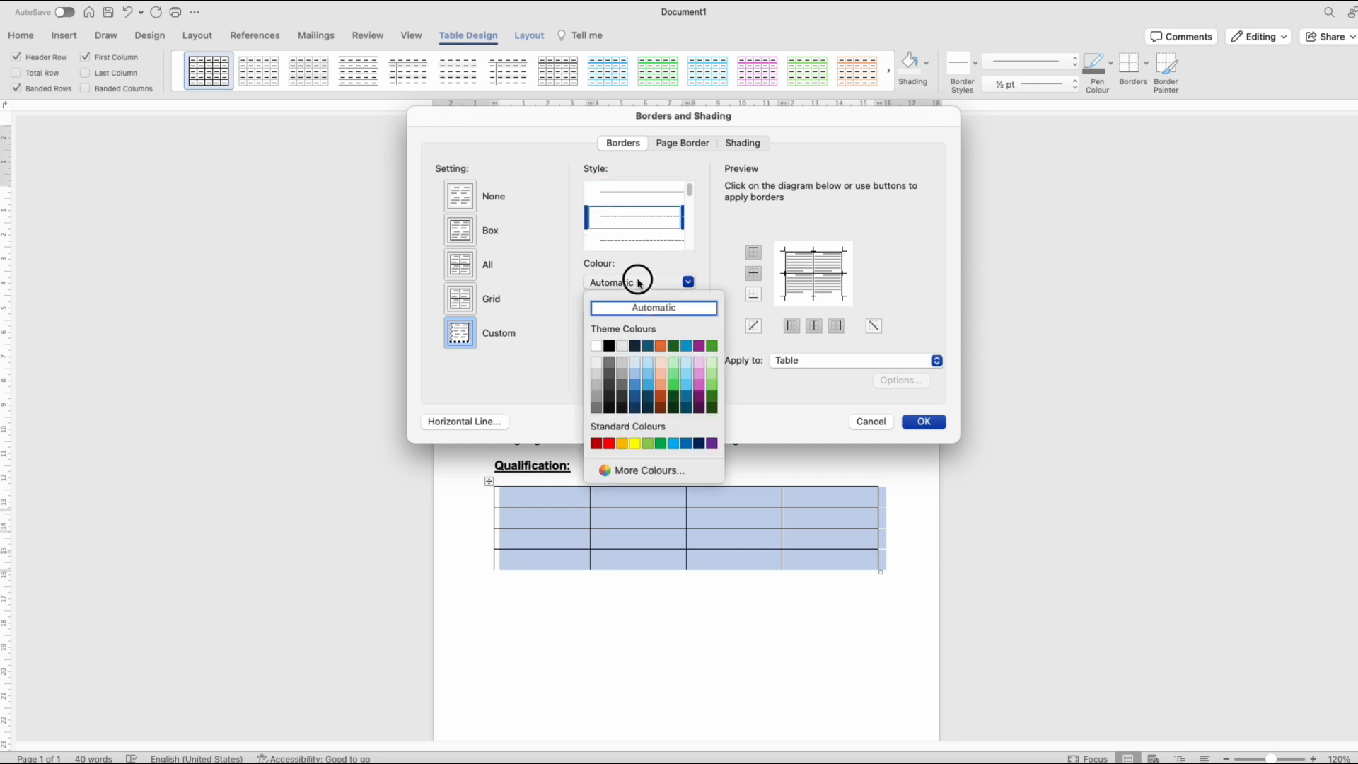
pyautogui.click(608, 382)
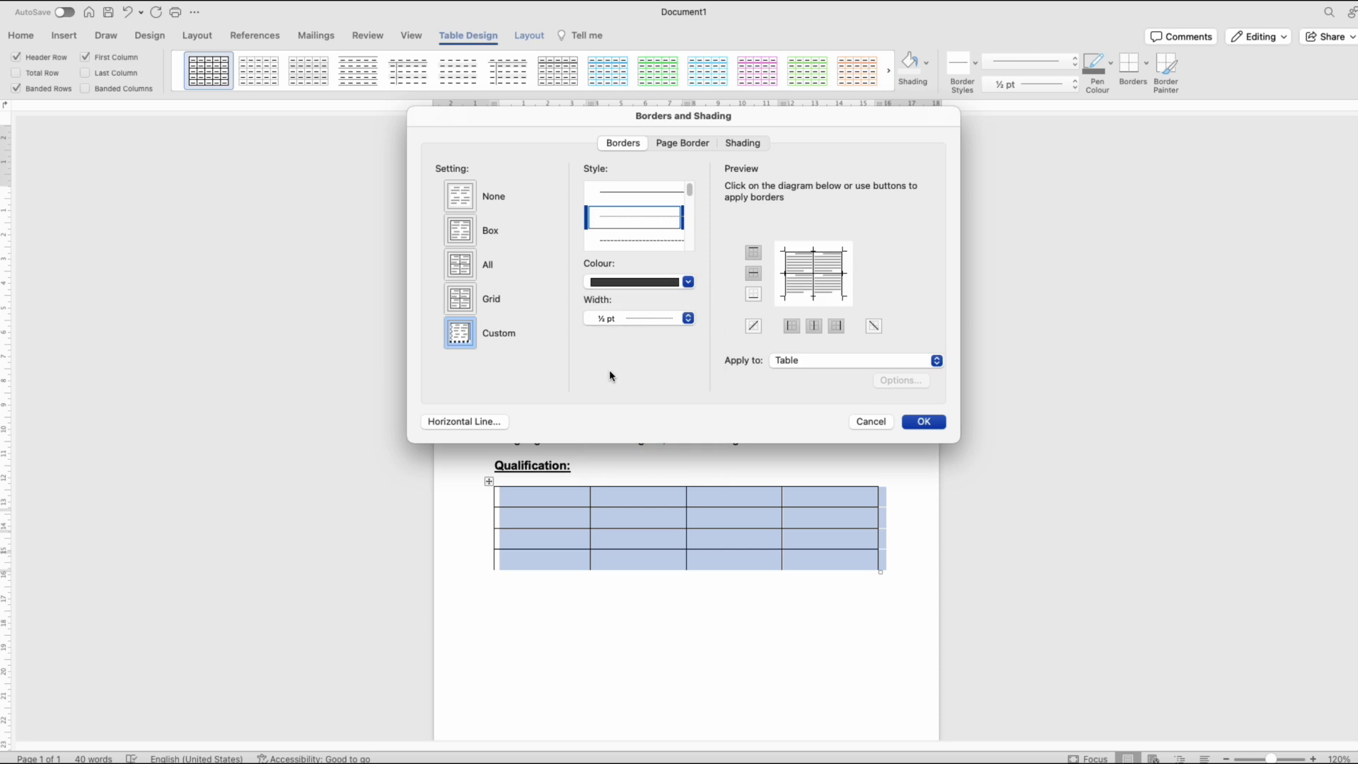
pyautogui.click(931, 422)
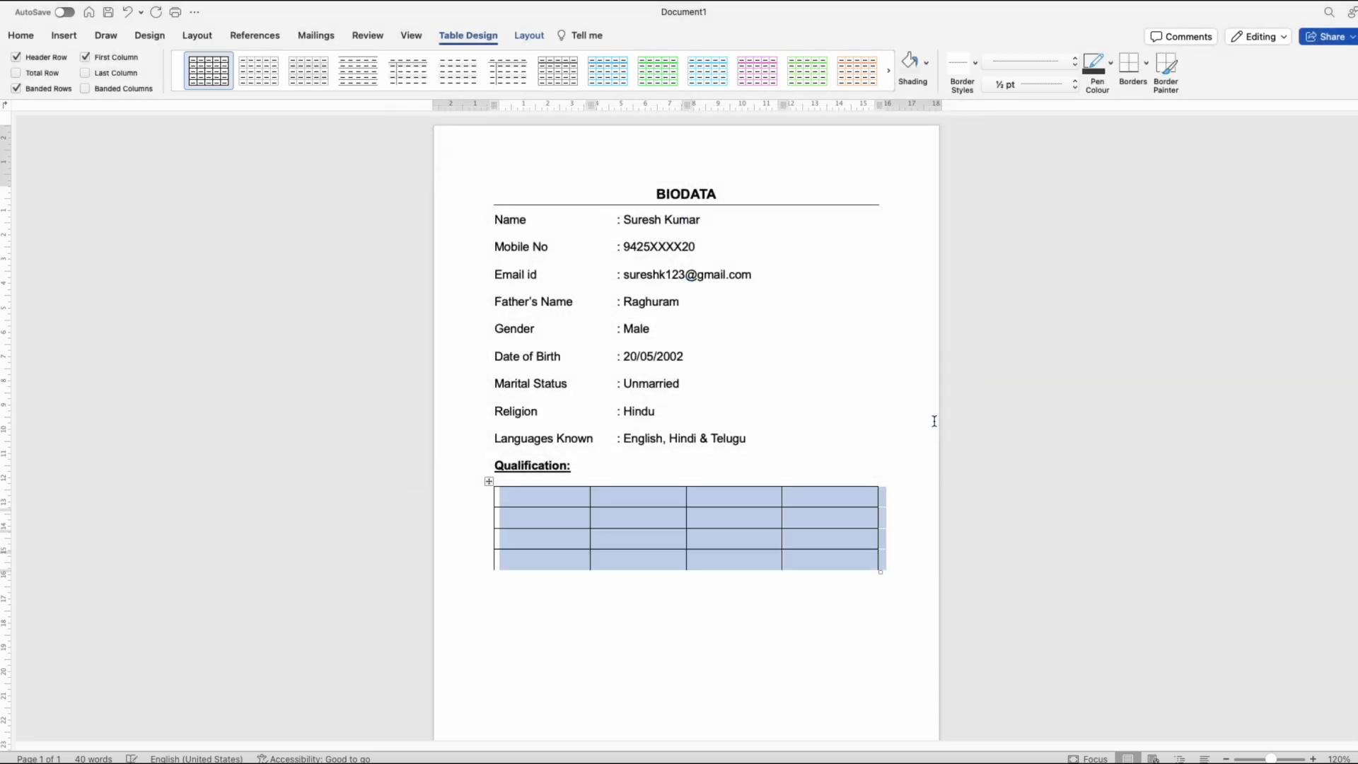
pyautogui.click(1146, 62)
pyautogui.click(1161, 177)
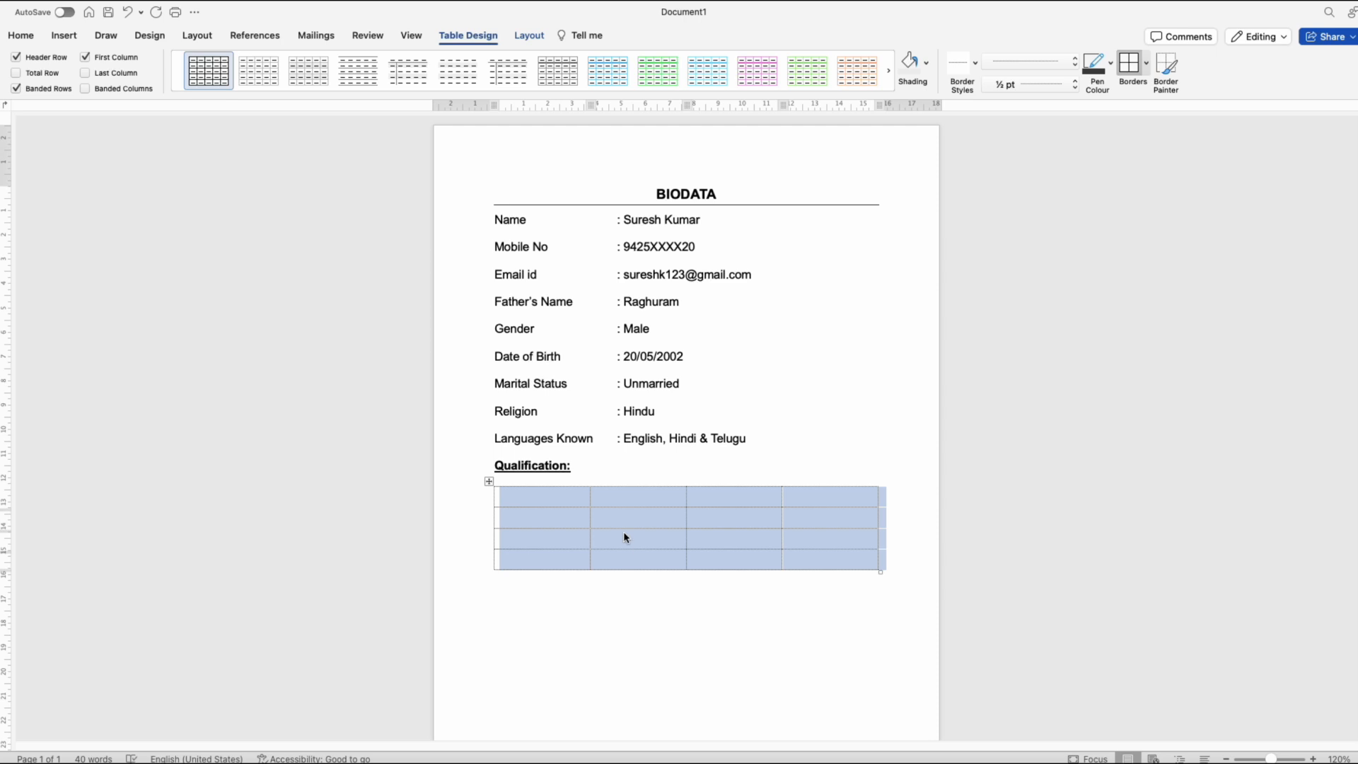
# Step: Enter Education in the first header cell, remove underlining from the table and keep only the header row bold
pyautogui.click(532, 497)
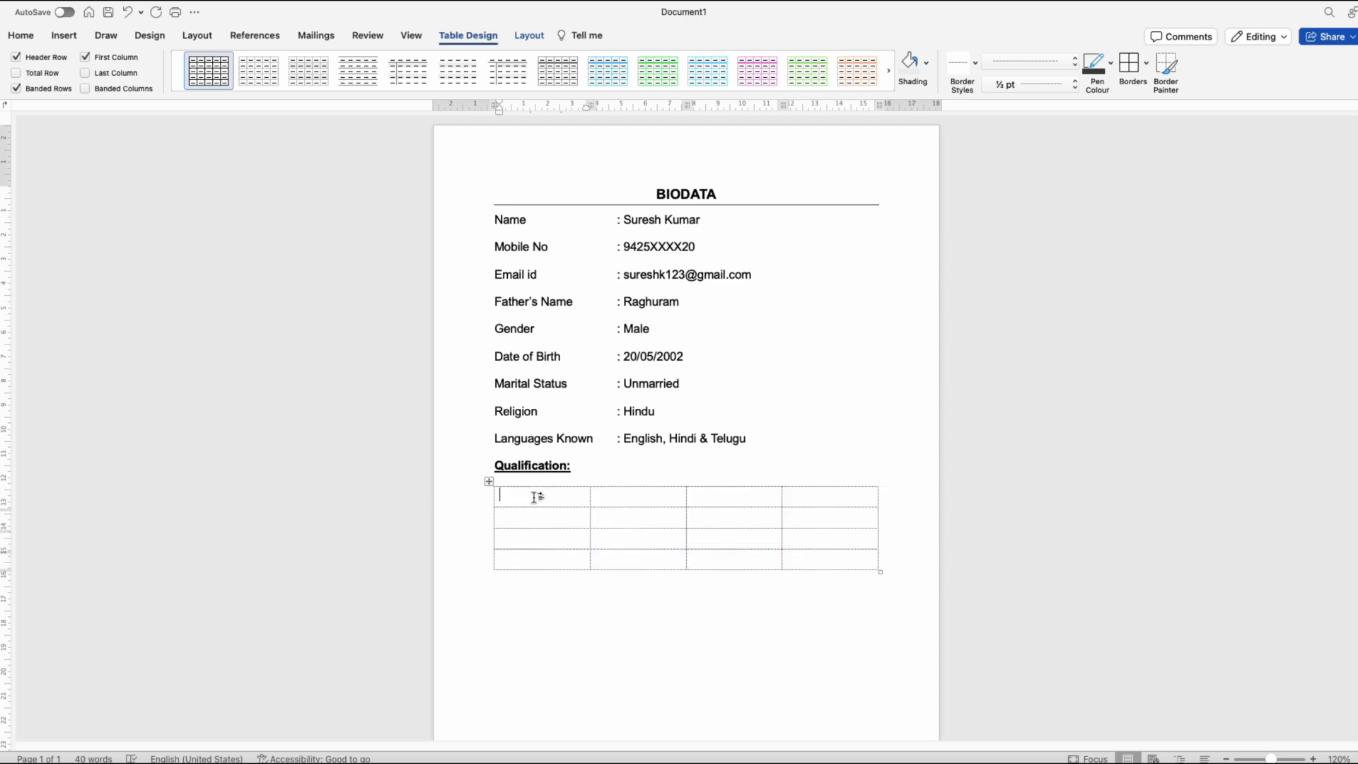
pyautogui.write('Education')
pyautogui.moveTo(873, 560); pyautogui.dragTo(518, 494)
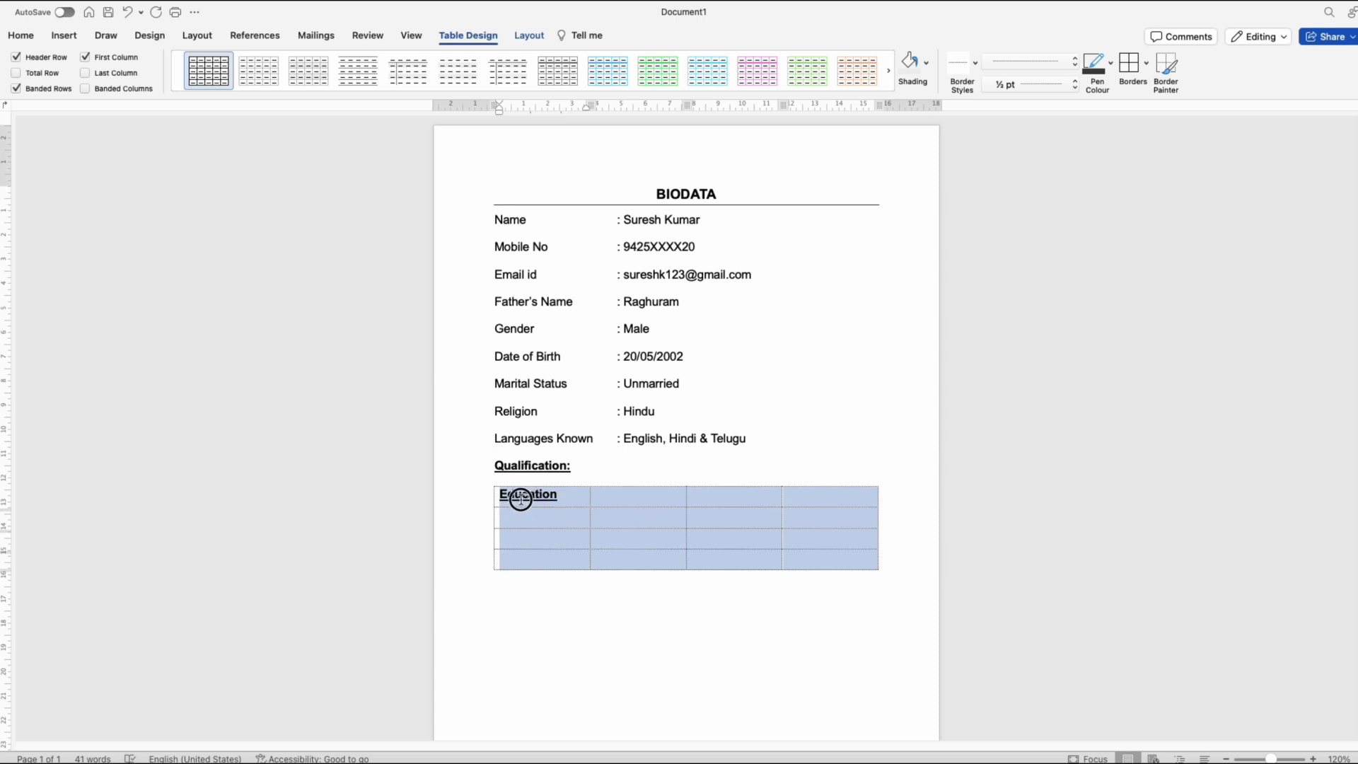
pyautogui.hotkey('ctrl', 'u')
pyautogui.hotkey('ctrl', 'b')
pyautogui.click(570, 496)
pyautogui.moveTo(831, 492); pyautogui.dragTo(548, 488)
pyautogui.hotkey('ctrl', 'b')
# Step: Enter Institution Name as the table's second column header
pyautogui.click(623, 496)
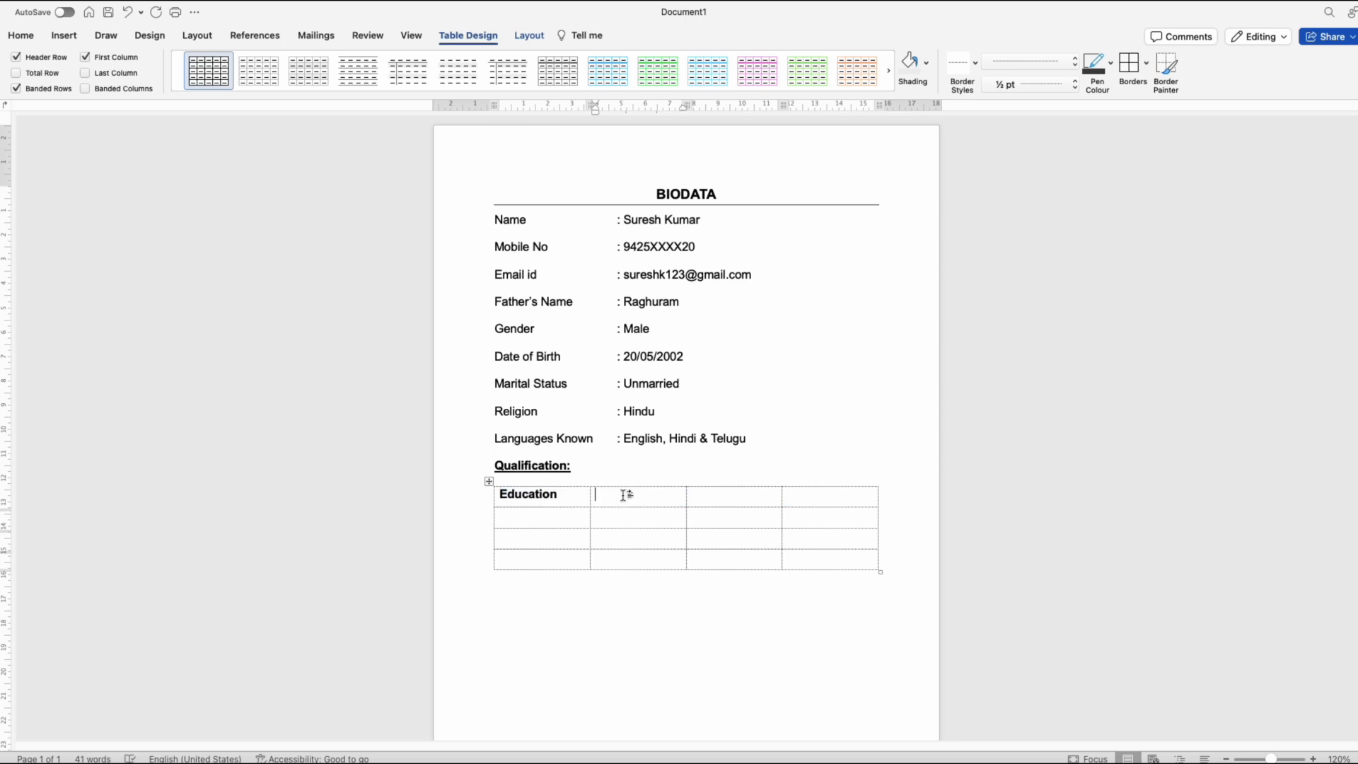
pyautogui.write('Institution name')
pyautogui.press('BackSpace')
pyautogui.press('BackSpace')
pyautogui.press('BackSpace')
pyautogui.press('BackSpace')
pyautogui.write('Name')
pyautogui.press('Tab')
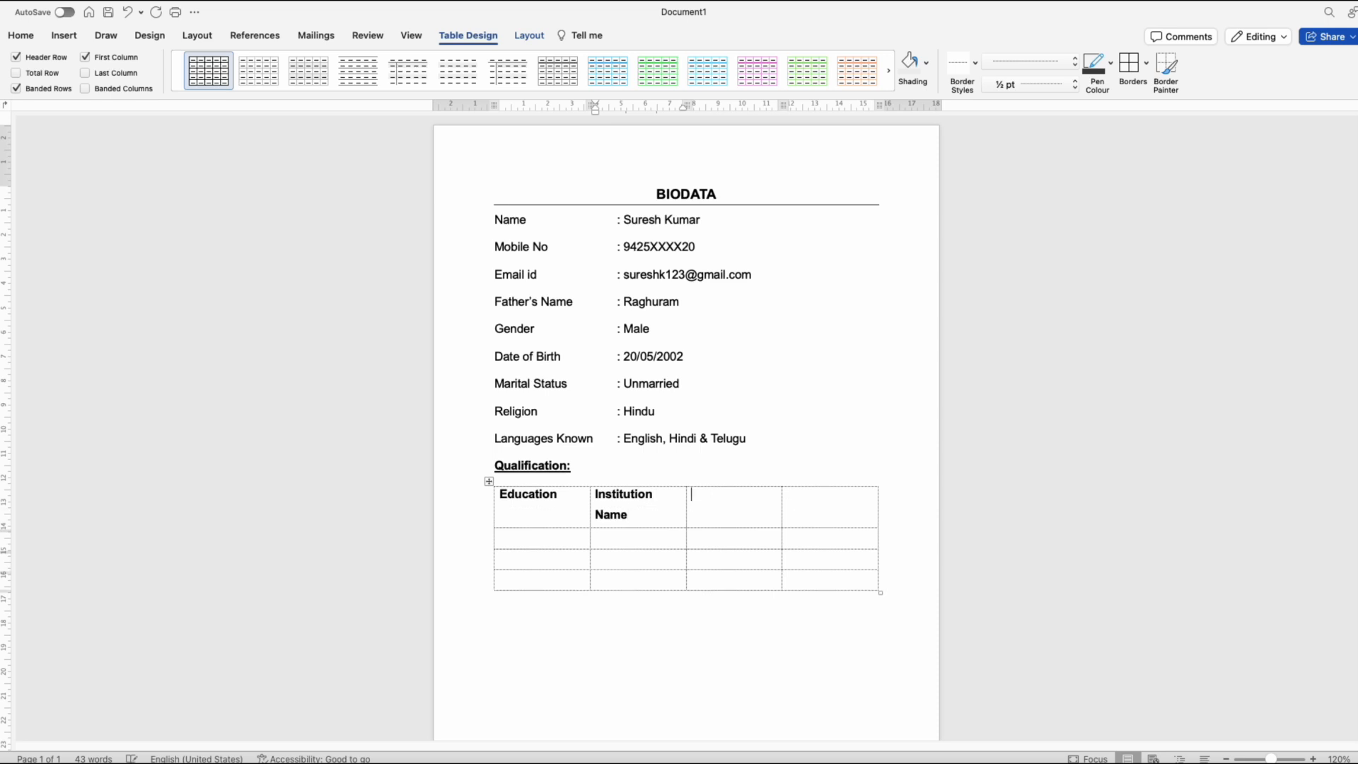
# Step: Enter Year of Passing and Marks as the third and fourth column headers
pyautogui.write('Year of Pass')
pyautogui.press('Tab')
pyautogui.write('mar')
pyautogui.press('BackSpace')
pyautogui.press('BackSpace')
pyautogui.press('BackSpace')
pyautogui.write('Marks')
# Step: Fill in the 10th Class, Intermediate and Degree rows and widen the Institute Name column so each school name fits on one line
pyautogui.click(555, 543)
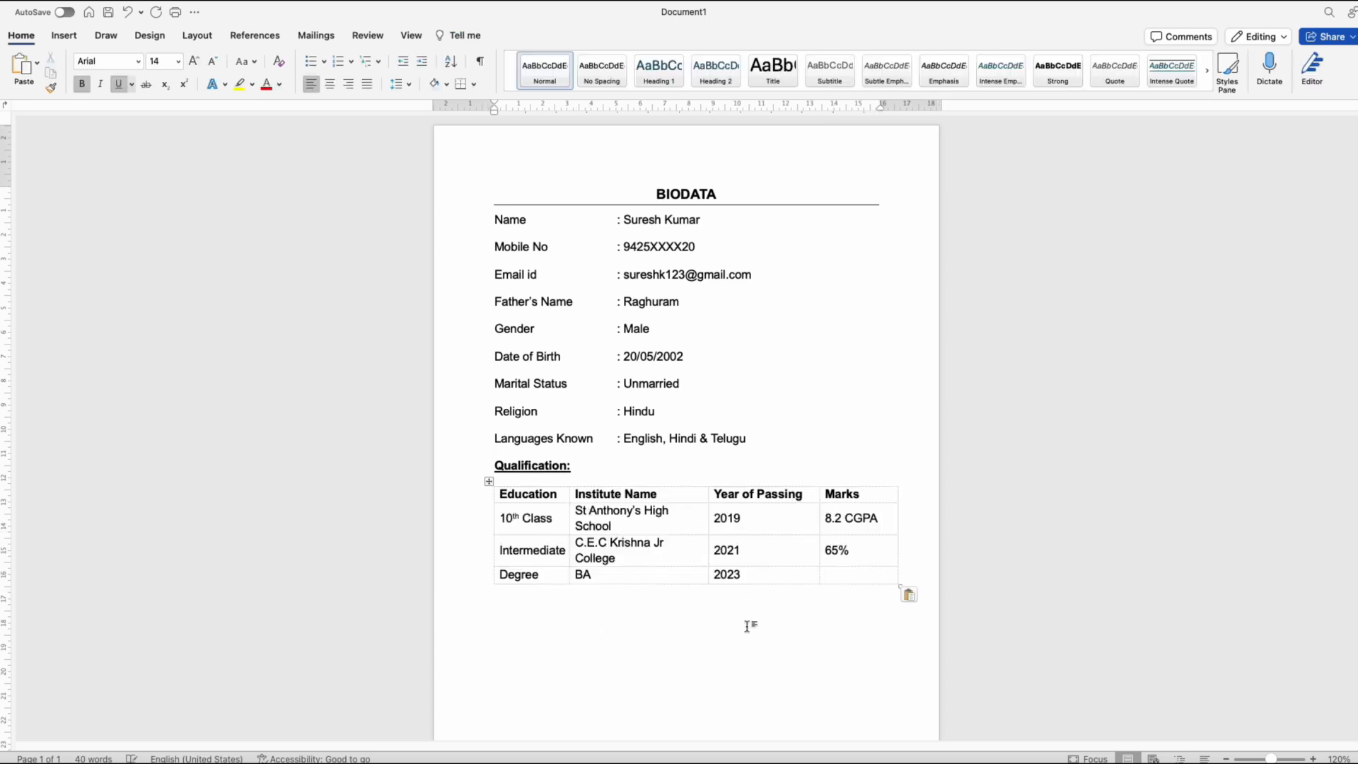
pyautogui.click(839, 576)
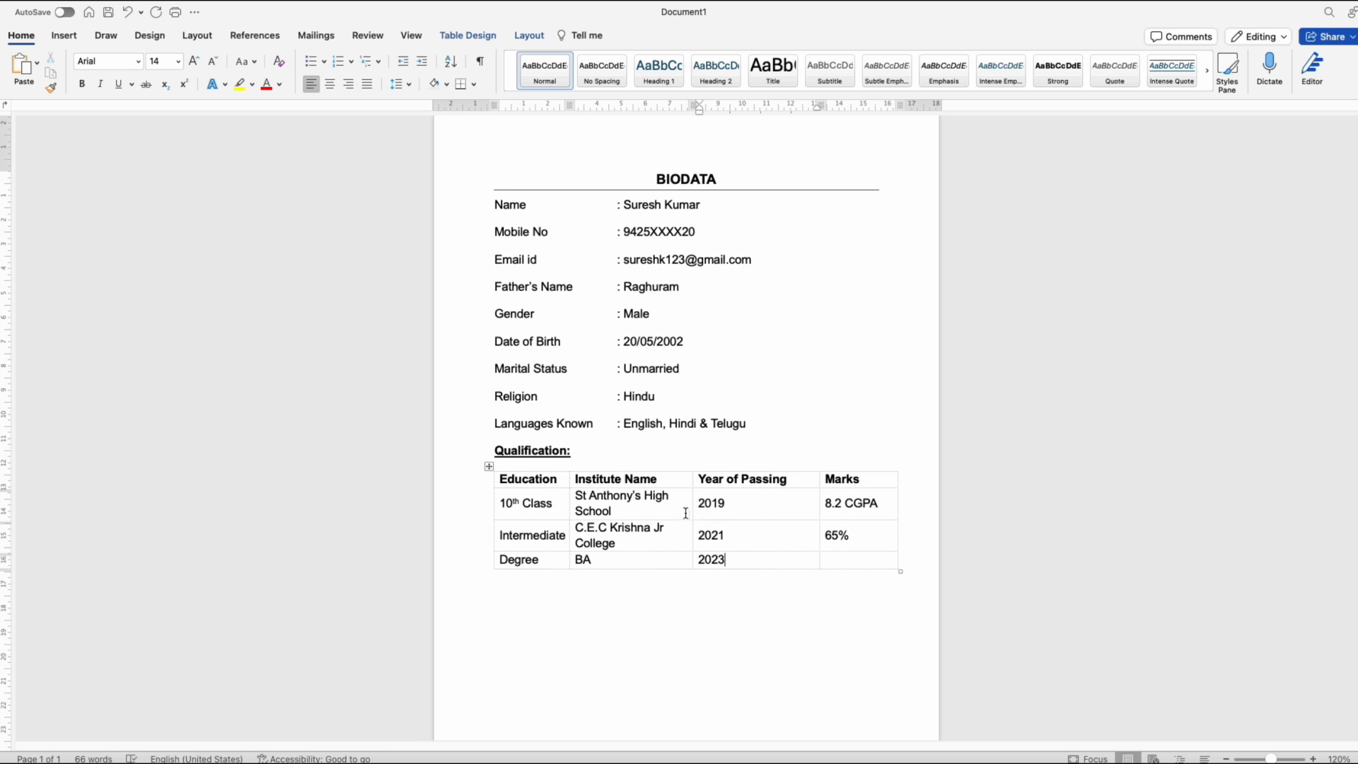
pyautogui.moveTo(693, 510); pyautogui.dragTo(721, 514)
pyautogui.click(667, 589)
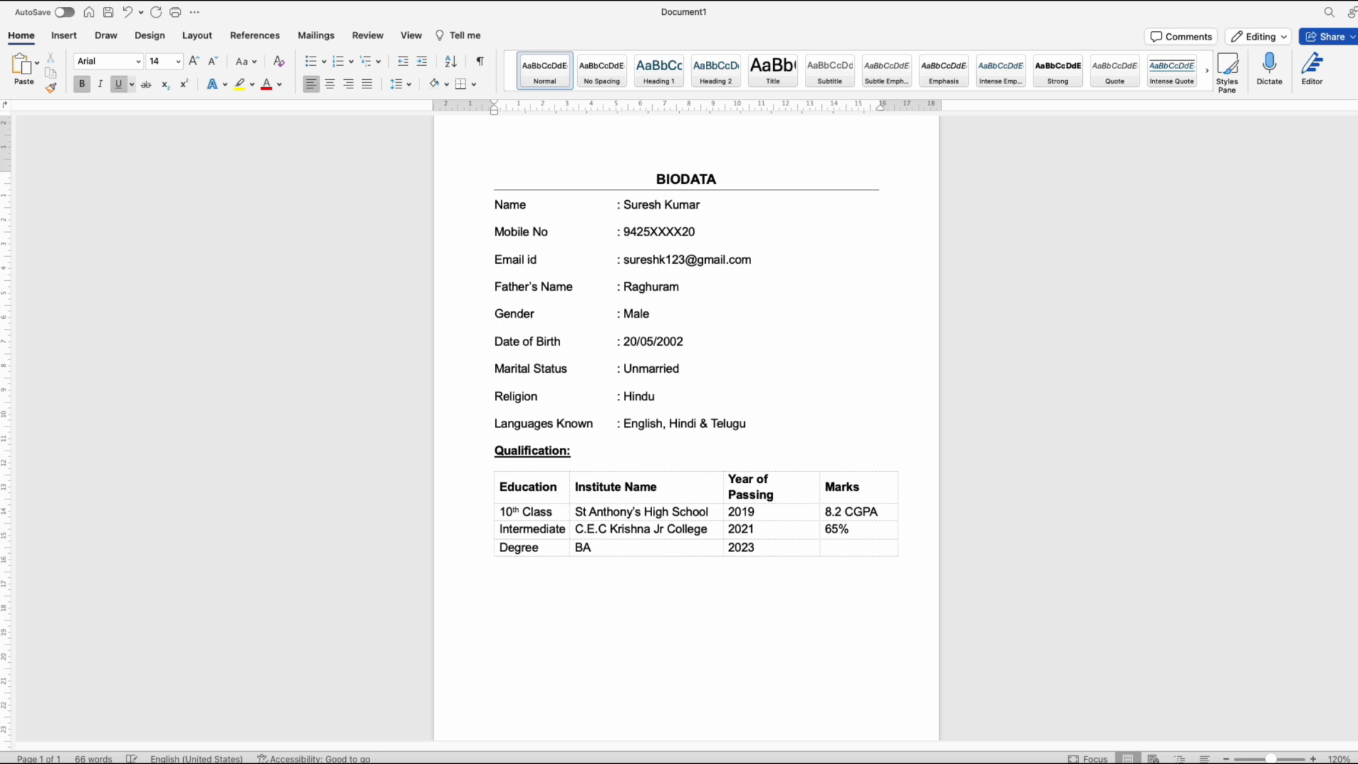
# Step: Add a bold, underlined "Experience:" heading below the qualification table and add space before its paragraph
pyautogui.write('Experience:')
pyautogui.press('Home')
pyautogui.press('BackSpace')
pyautogui.click(410, 85)
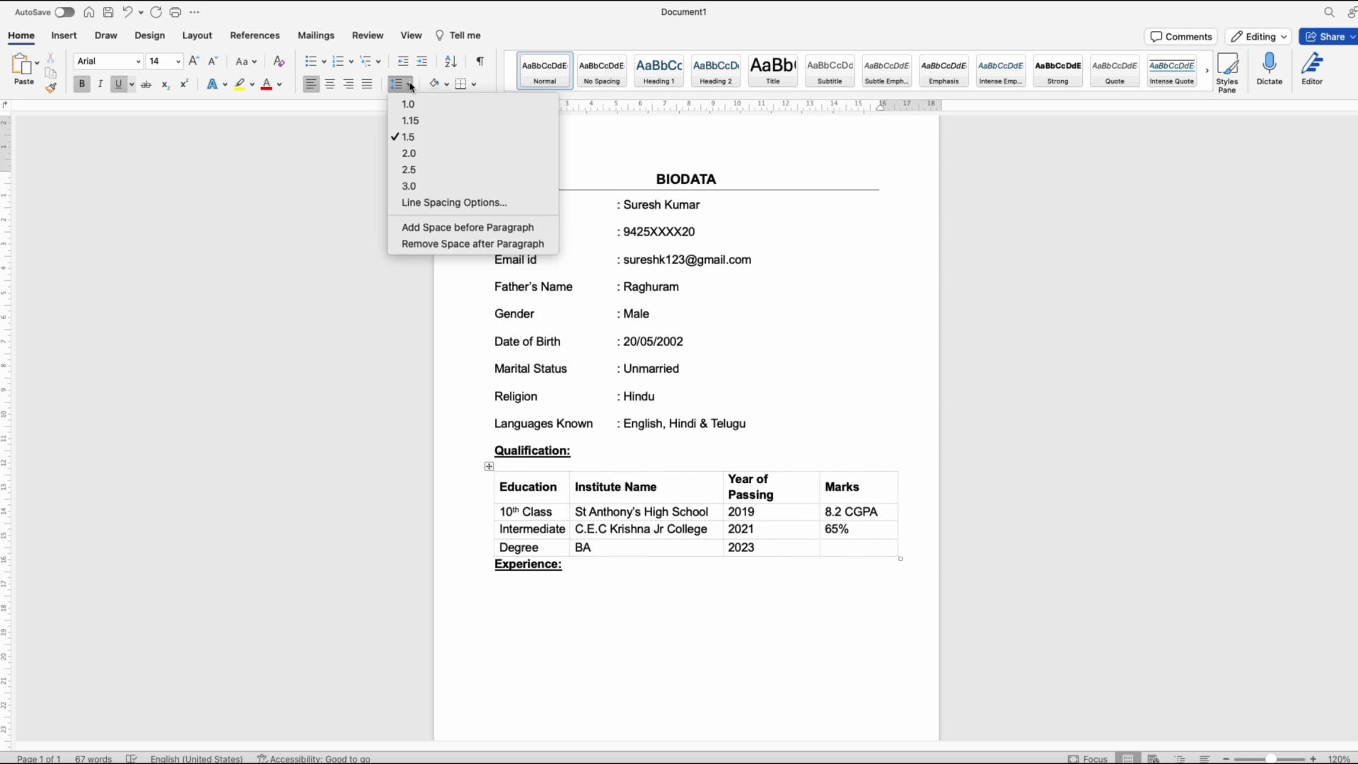
pyautogui.click(498, 228)
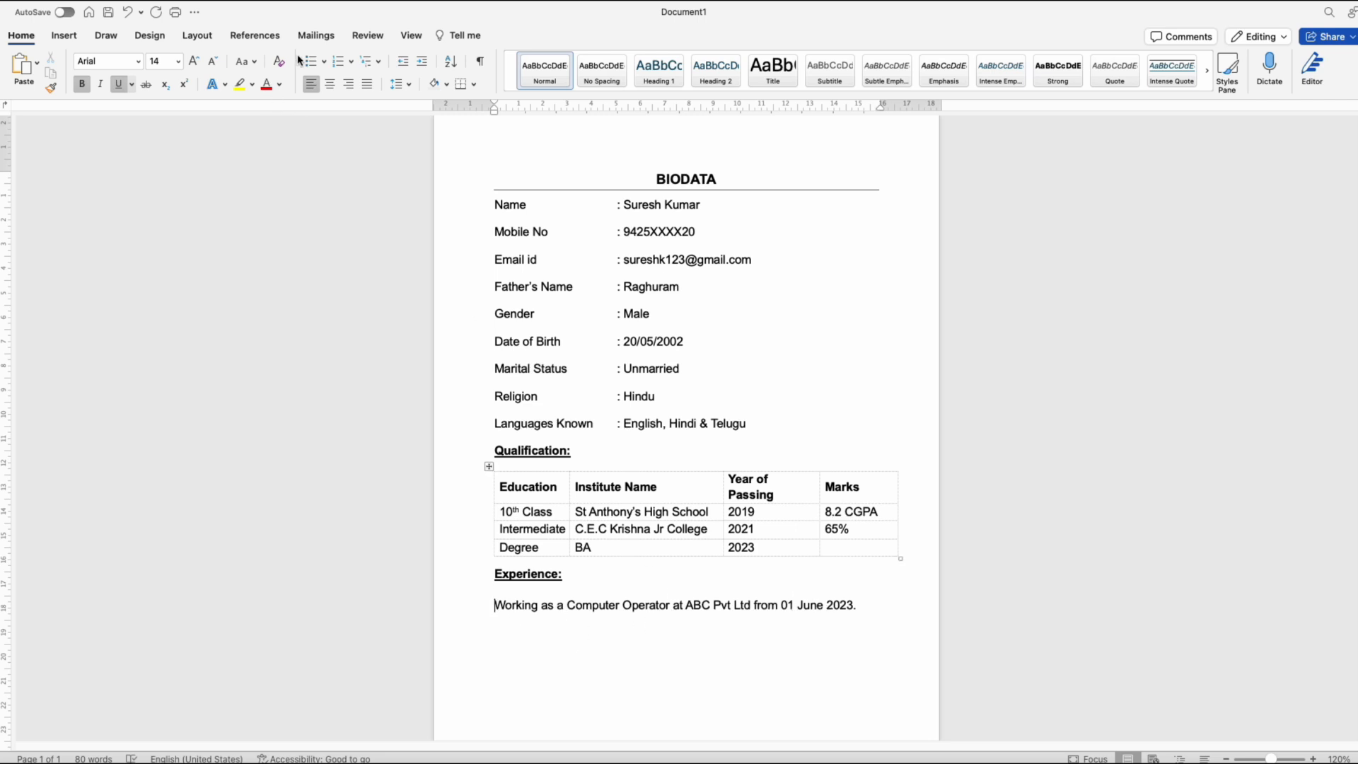
# Step: Enter "Working as a Computer Operator at ABC Pvt Ltd from 01 June 2023." under Experience as a solid-round bulleted line
pyautogui.click(322, 63)
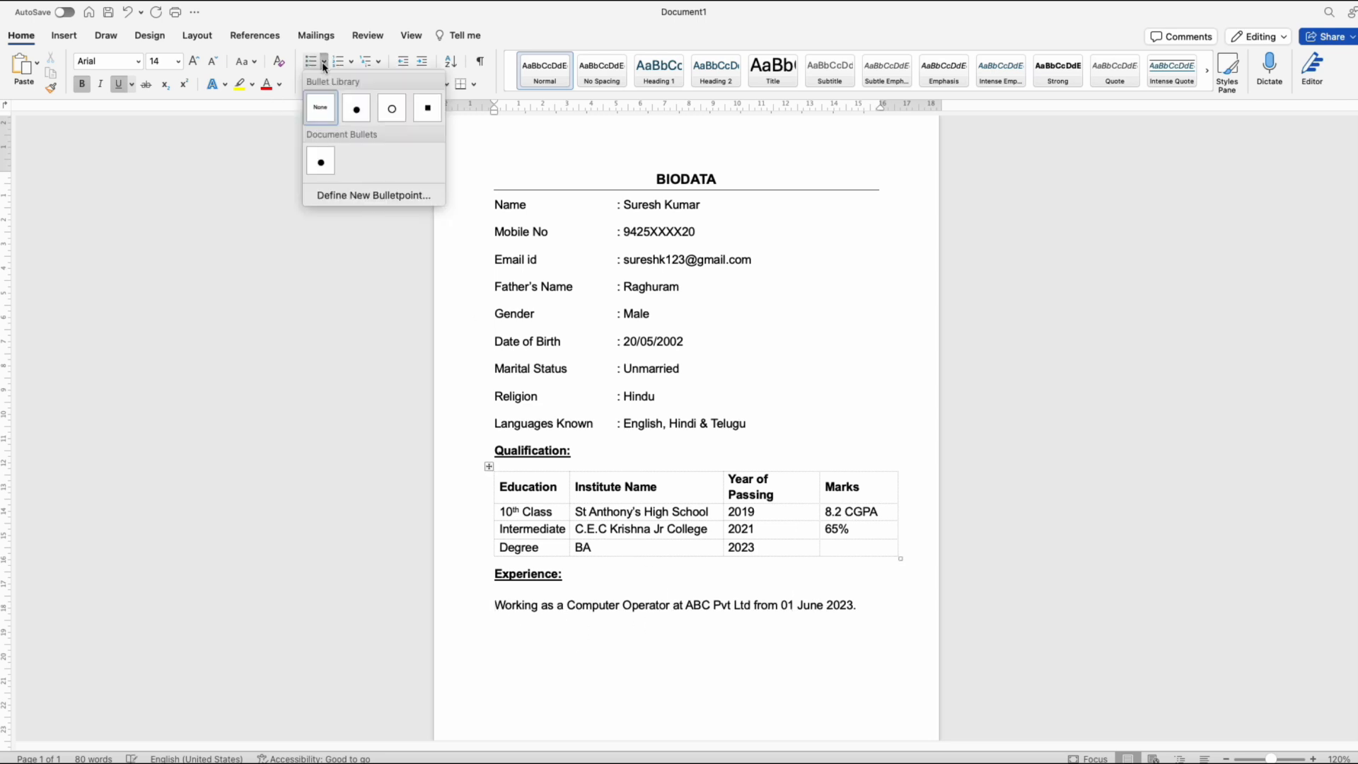
pyautogui.click(358, 112)
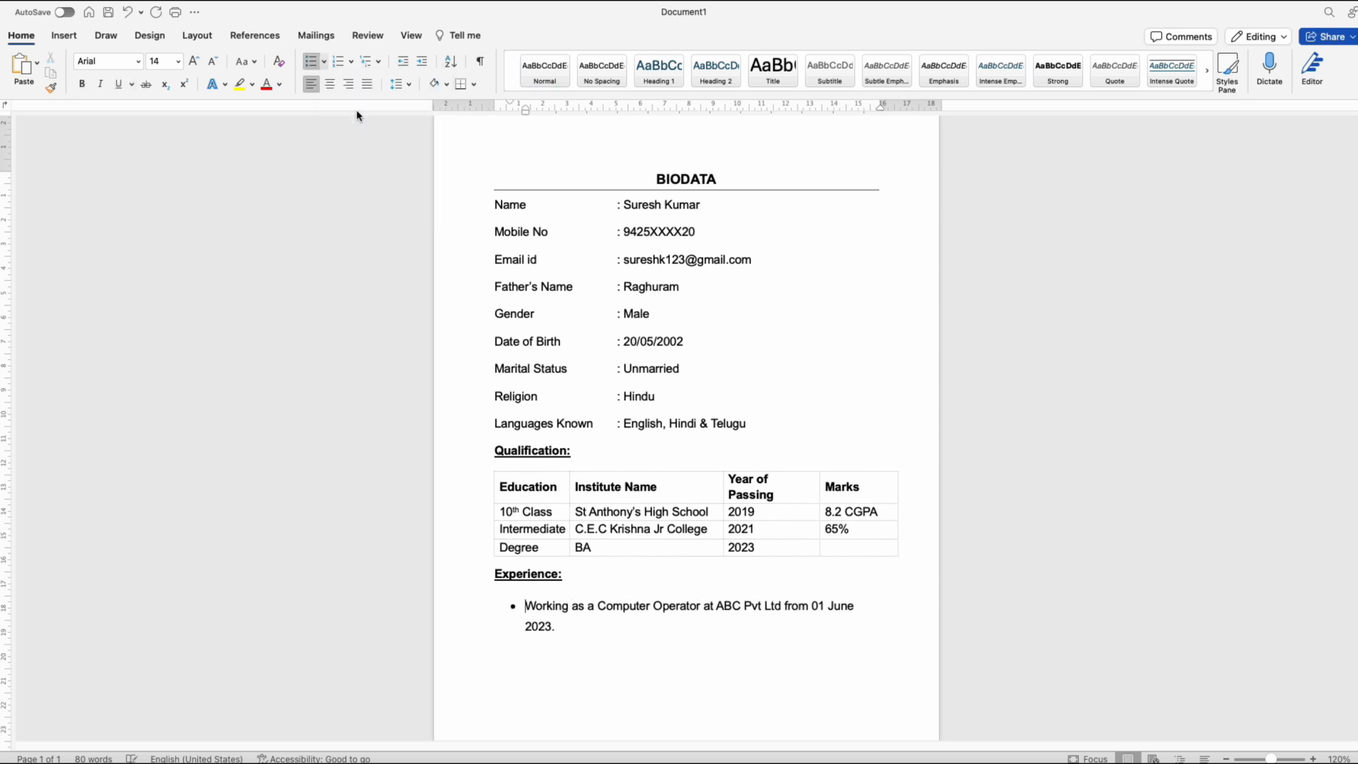
# Step: Add an Address entry below the experience line, without bold or underline, and paste in the full postal address
pyautogui.write('Address:')
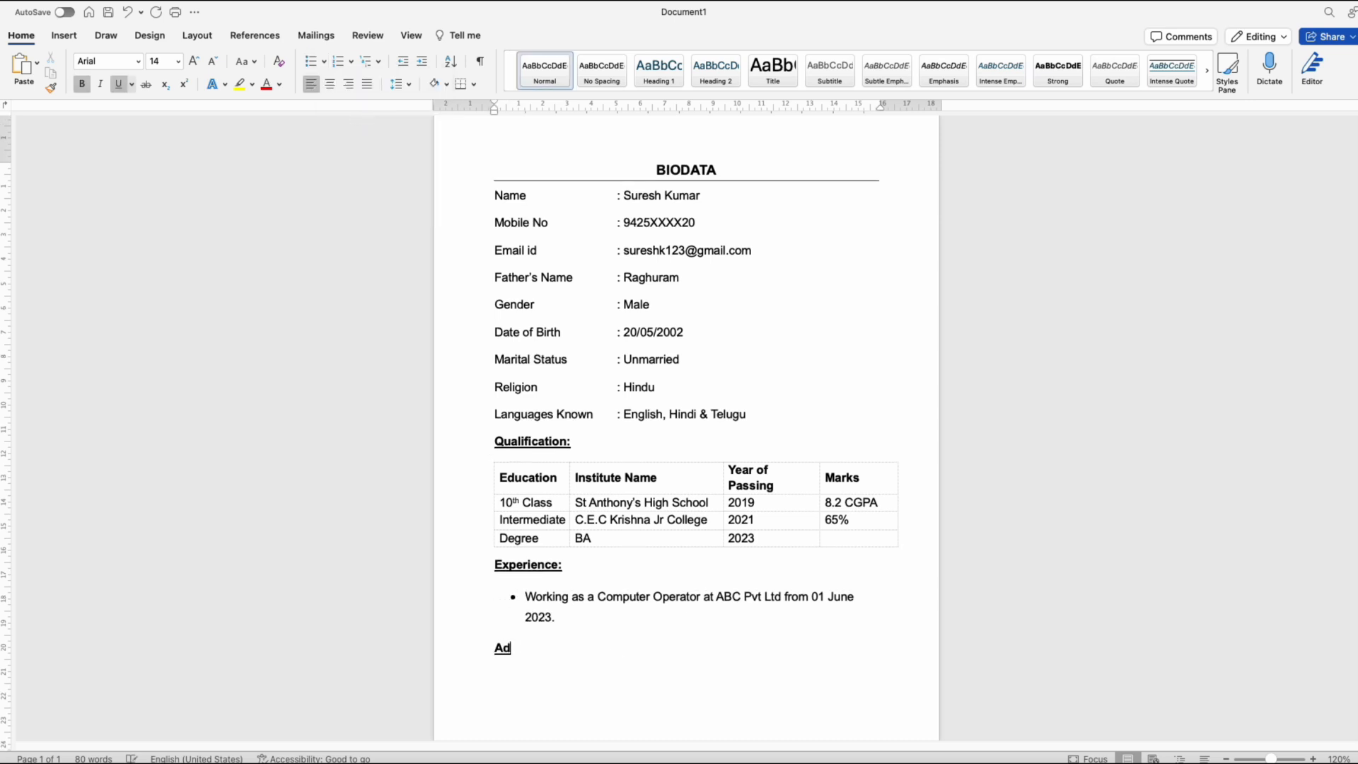
pyautogui.moveTo(549, 647); pyautogui.dragTo(495, 653)
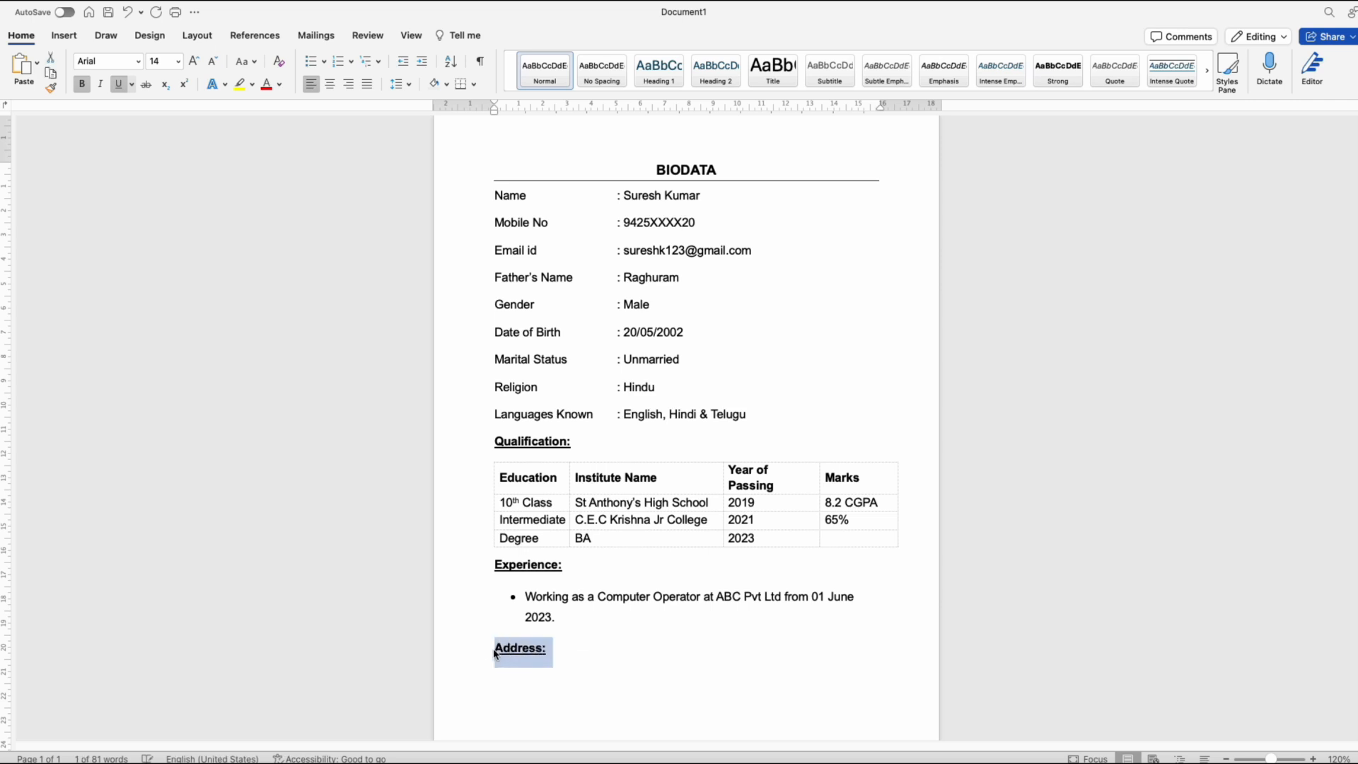
pyautogui.press('super+b')
pyautogui.press('super+u')
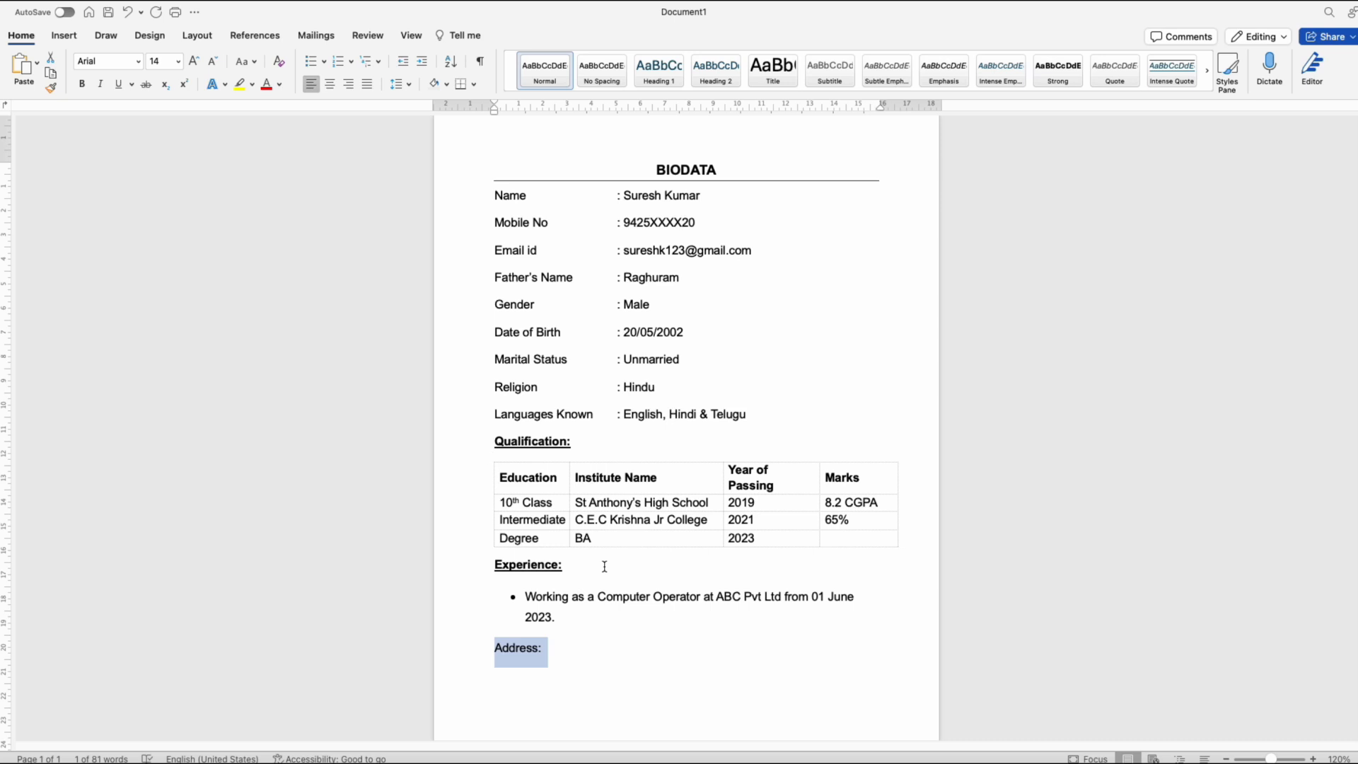
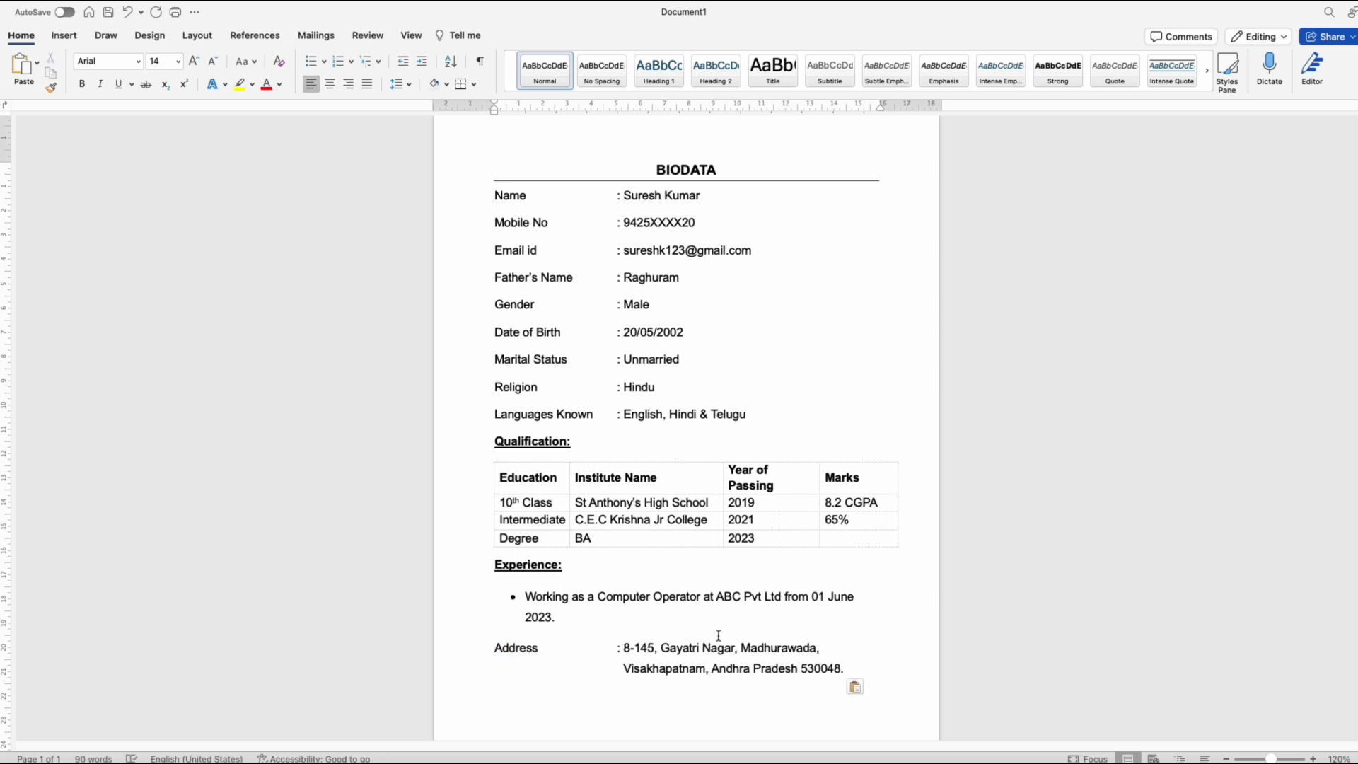
# Step: Add a "Declaration:" line below the address and paste the statement declaring that all the information provided is true
pyautogui.scroll(-1, 723, 639)
pyautogui.scroll(-1, 845, 619)
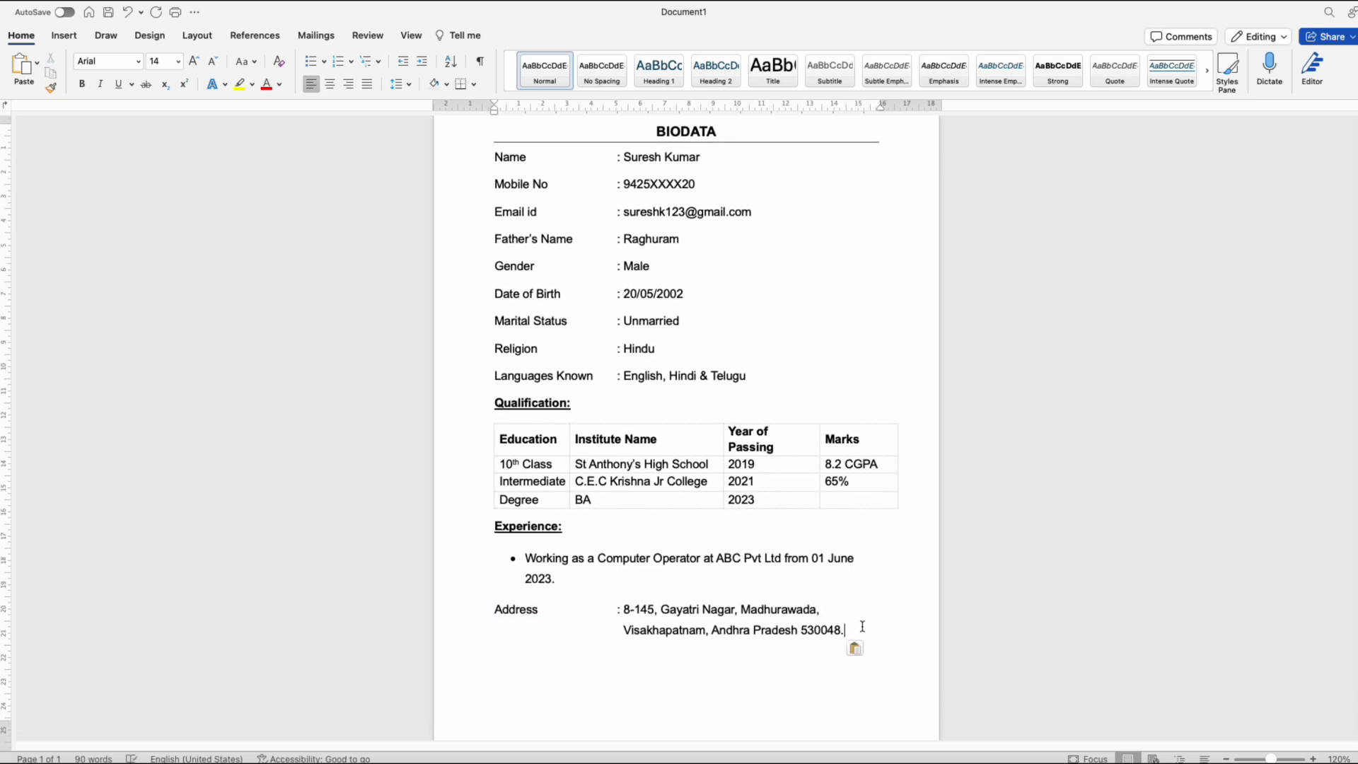
pyautogui.press('Return')
pyautogui.write('Declaration:')
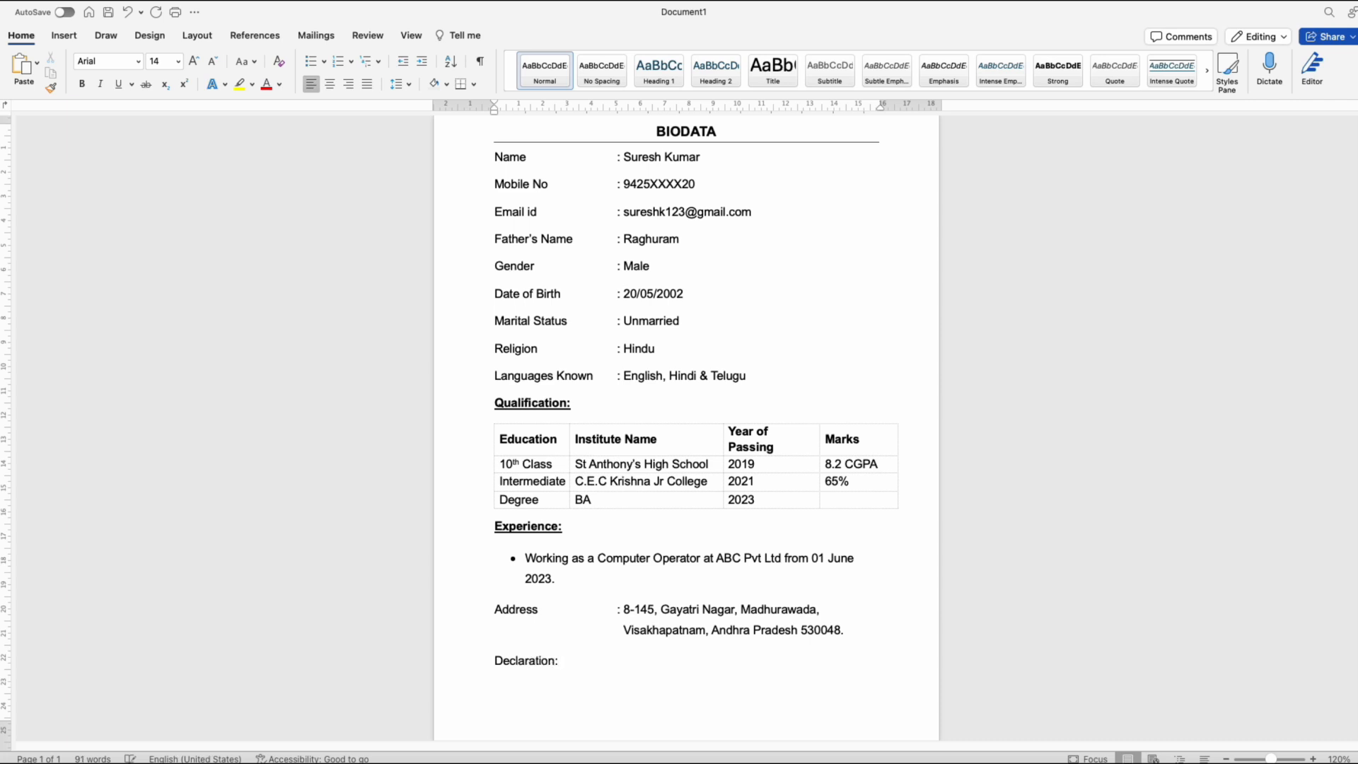
pyautogui.write('I hereby declare that all the information provide here is true to the best of my knowledge and belief.')
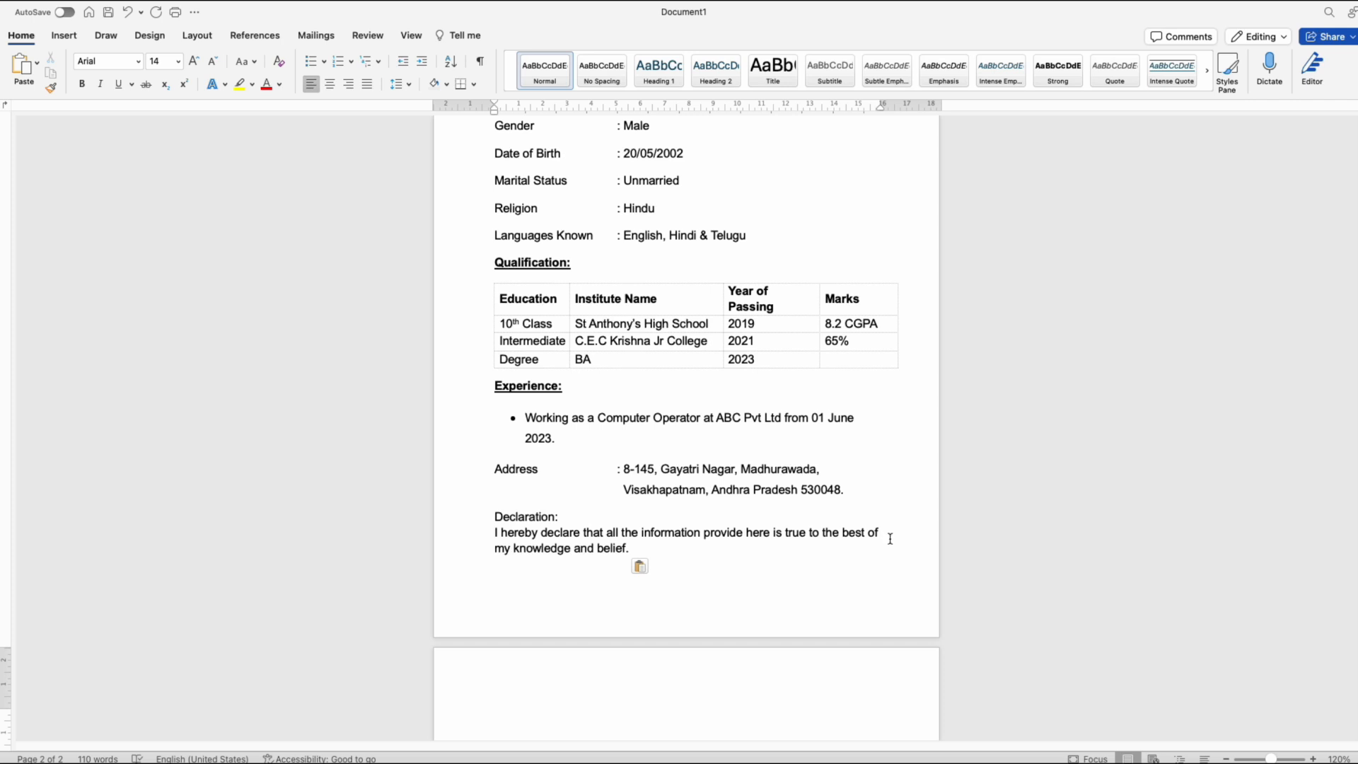
# Step: Set the line spacing of the personal details, from Name to Languages Known, to 1.15
pyautogui.scroll(3, 673, 697)
pyautogui.scroll(-4, 700, 658)
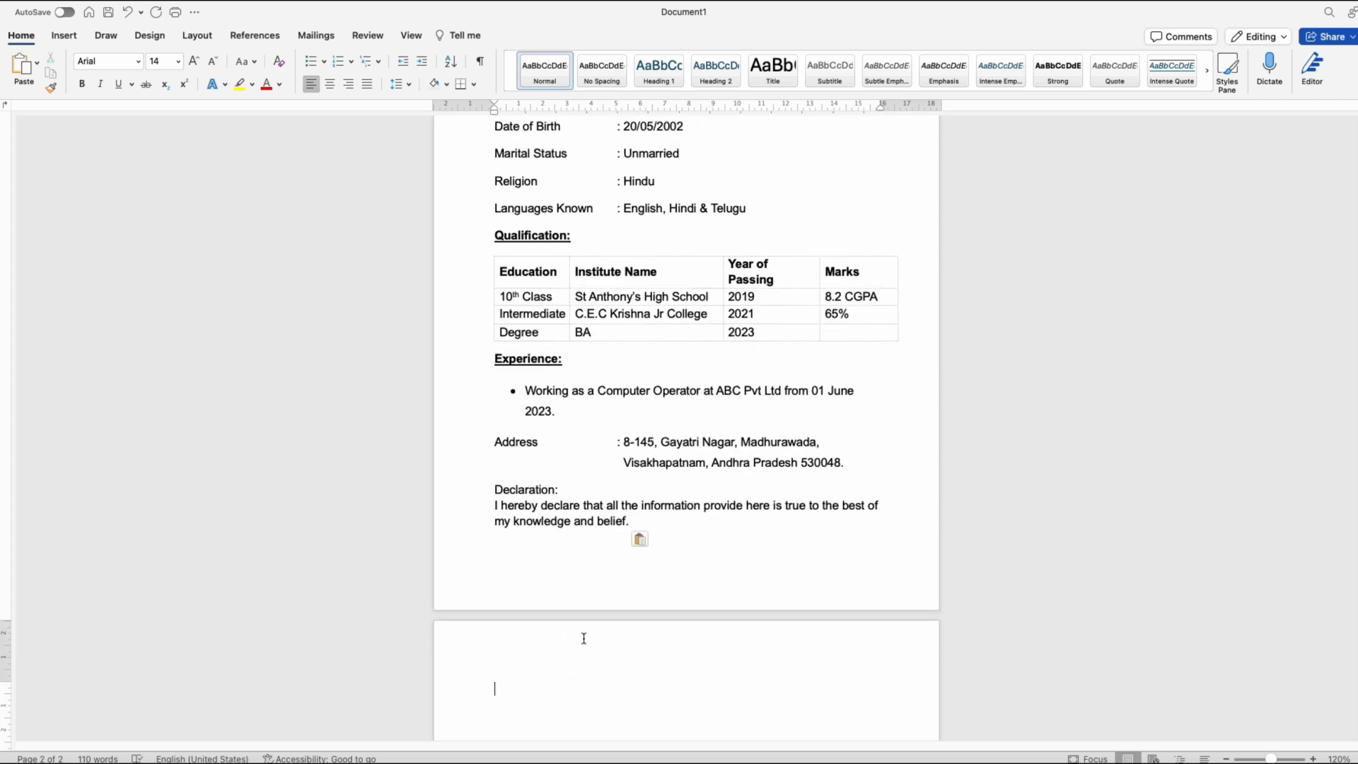
pyautogui.scroll(5, 604, 661)
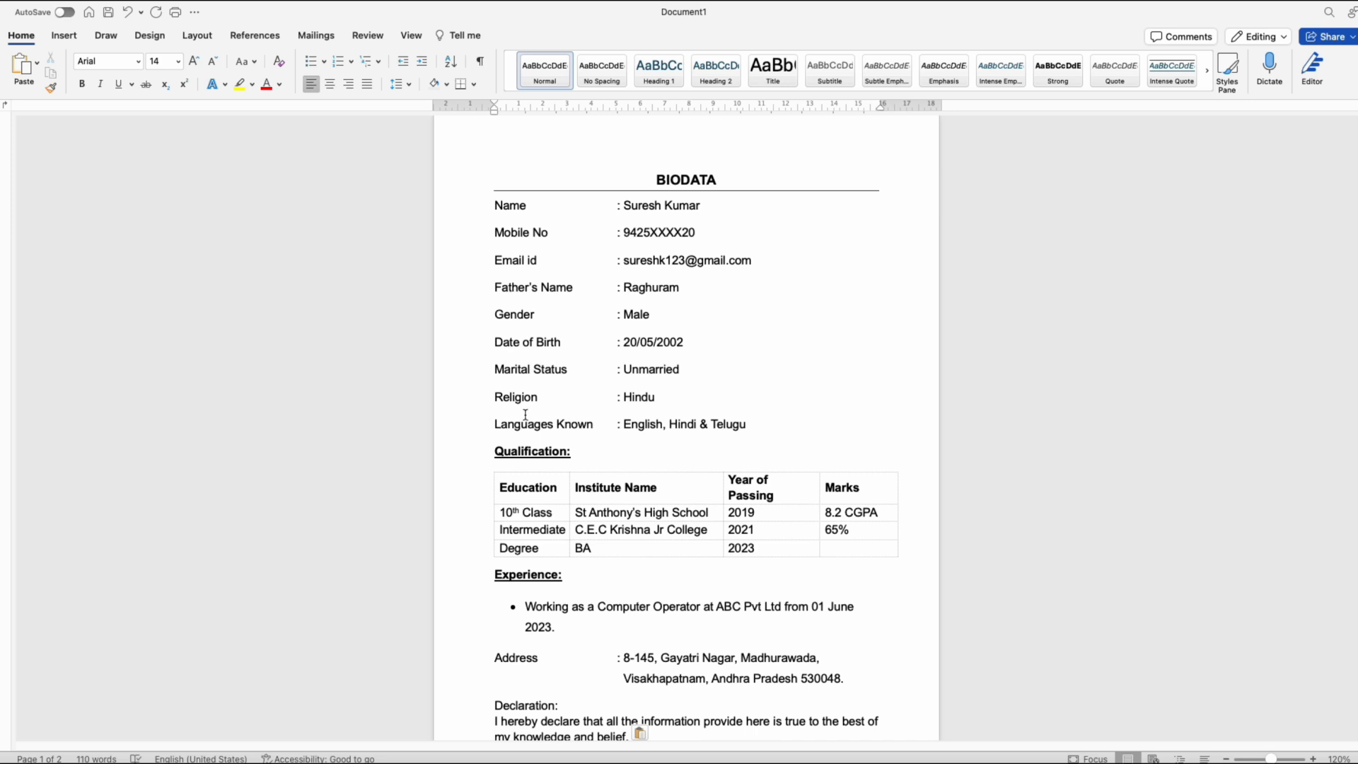
pyautogui.moveTo(779, 430); pyautogui.dragTo(476, 214)
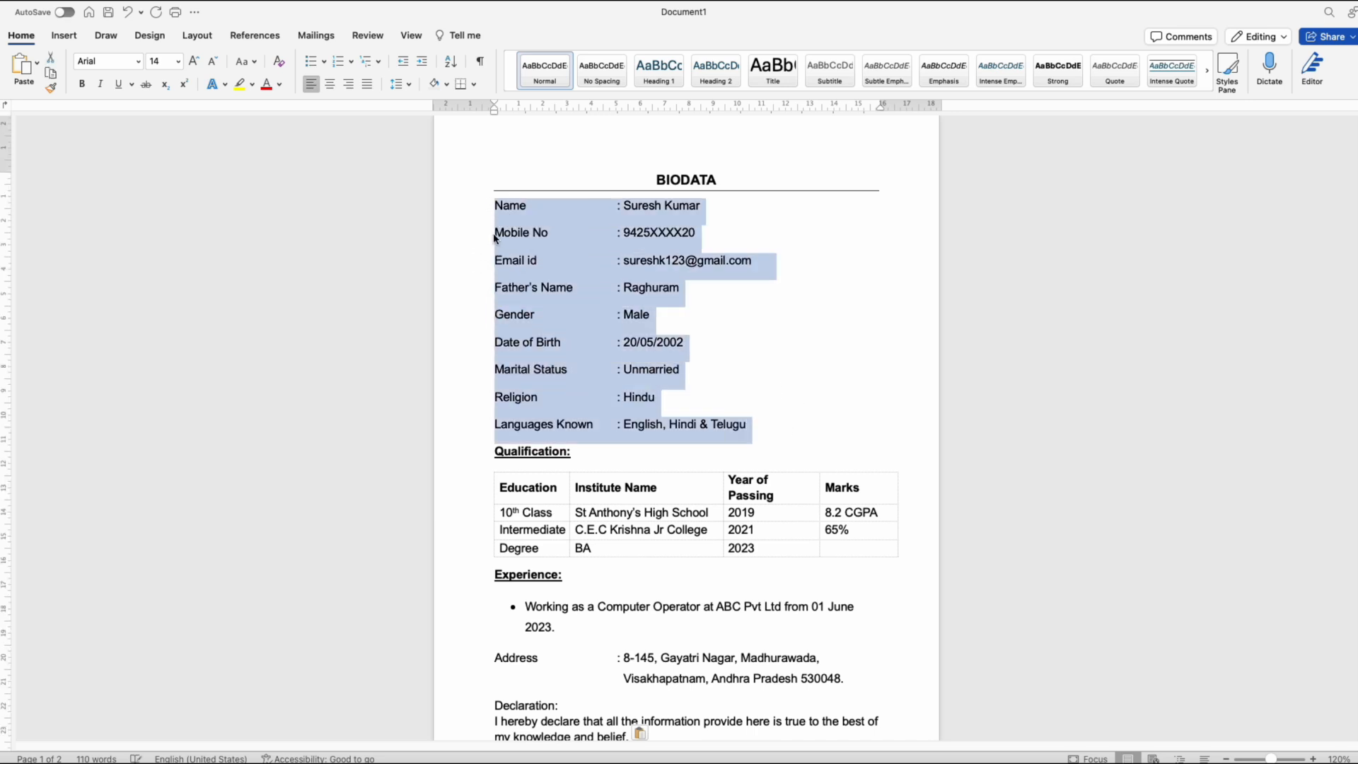
pyautogui.click(405, 83)
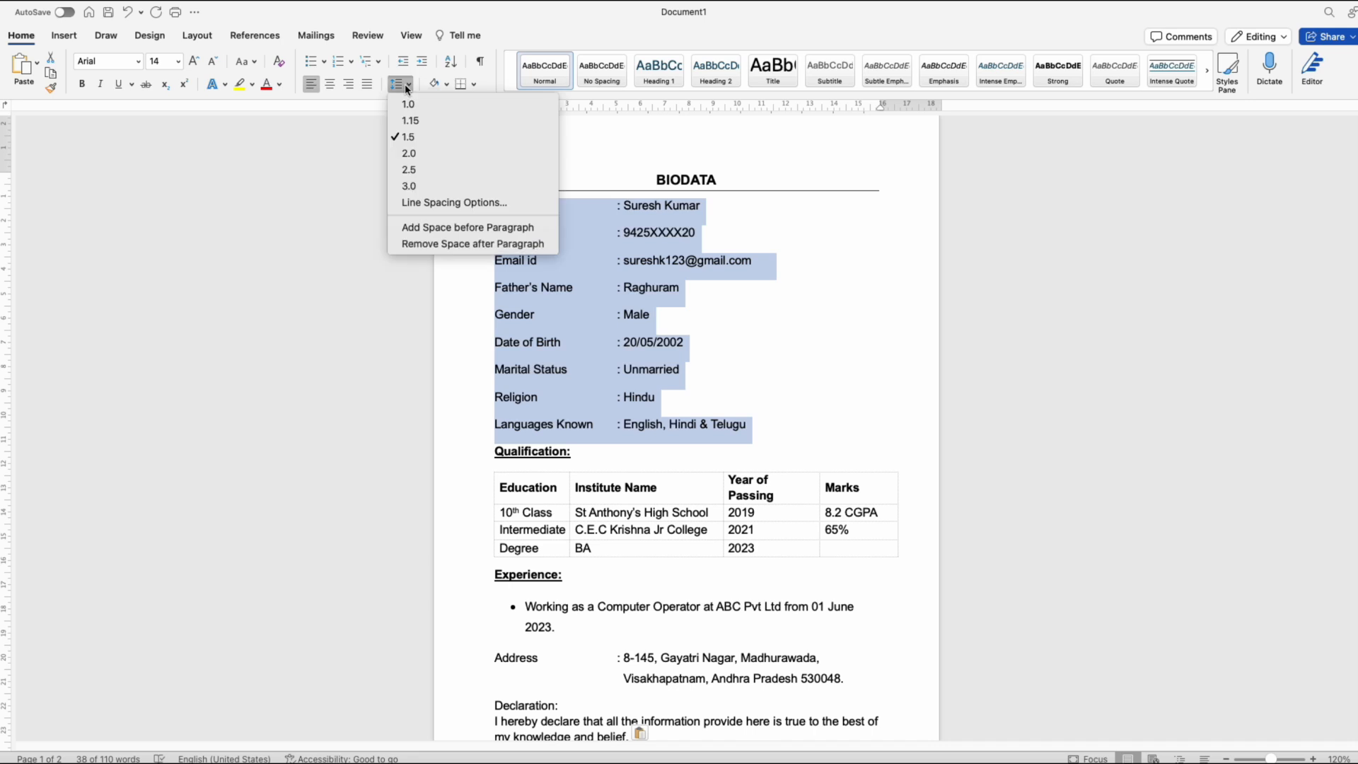
pyautogui.click(423, 121)
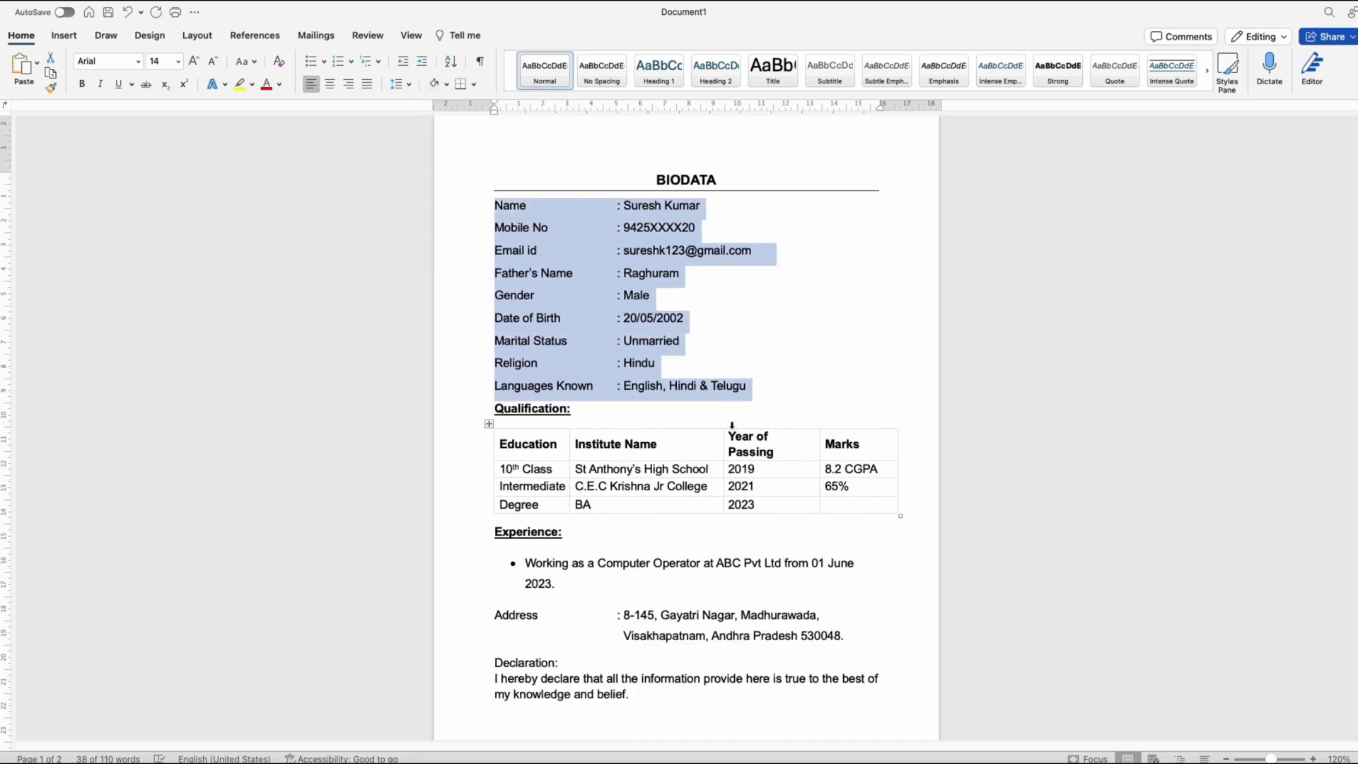
# Step: Reduce the line spacing of the experience bullet and the address lines to 1.15
pyautogui.click(566, 579)
pyautogui.moveTo(573, 579); pyautogui.dragTo(526, 569)
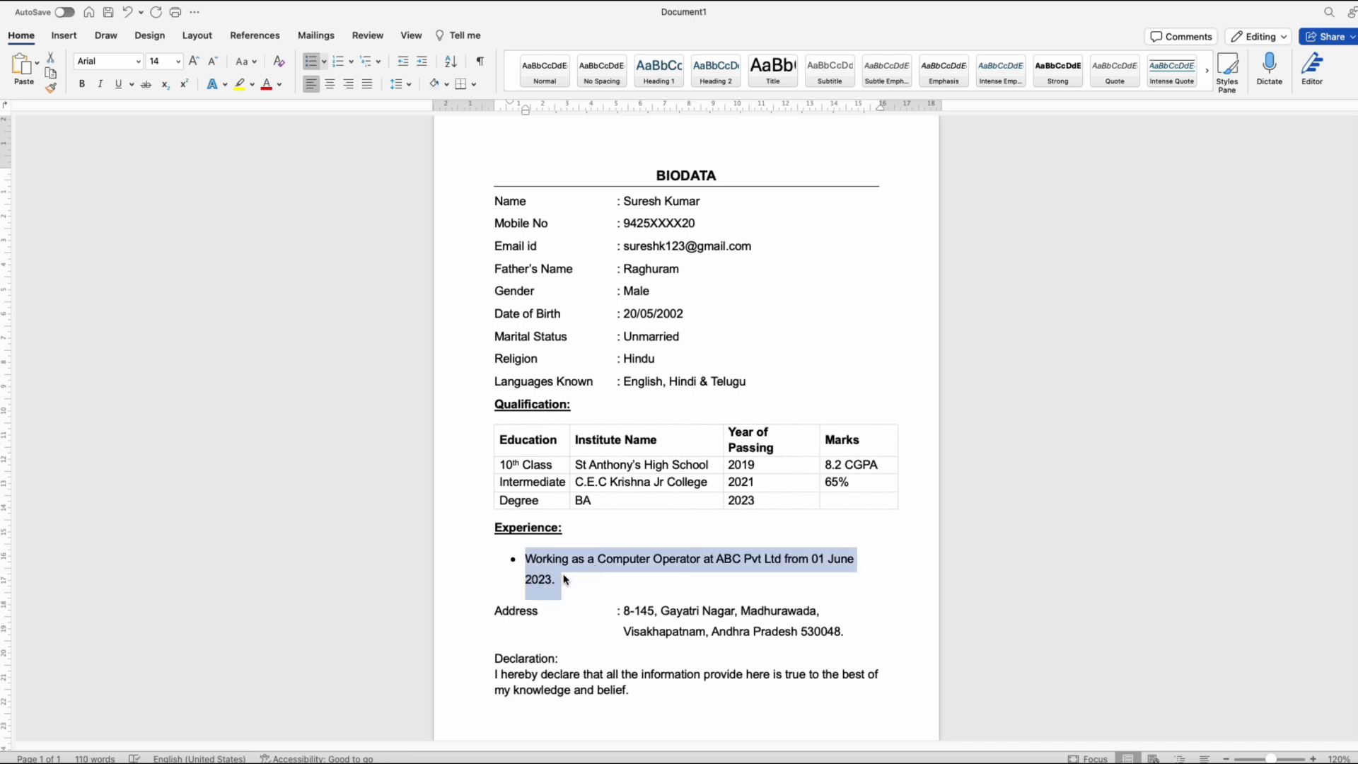
pyautogui.click(400, 84)
pyautogui.click(410, 120)
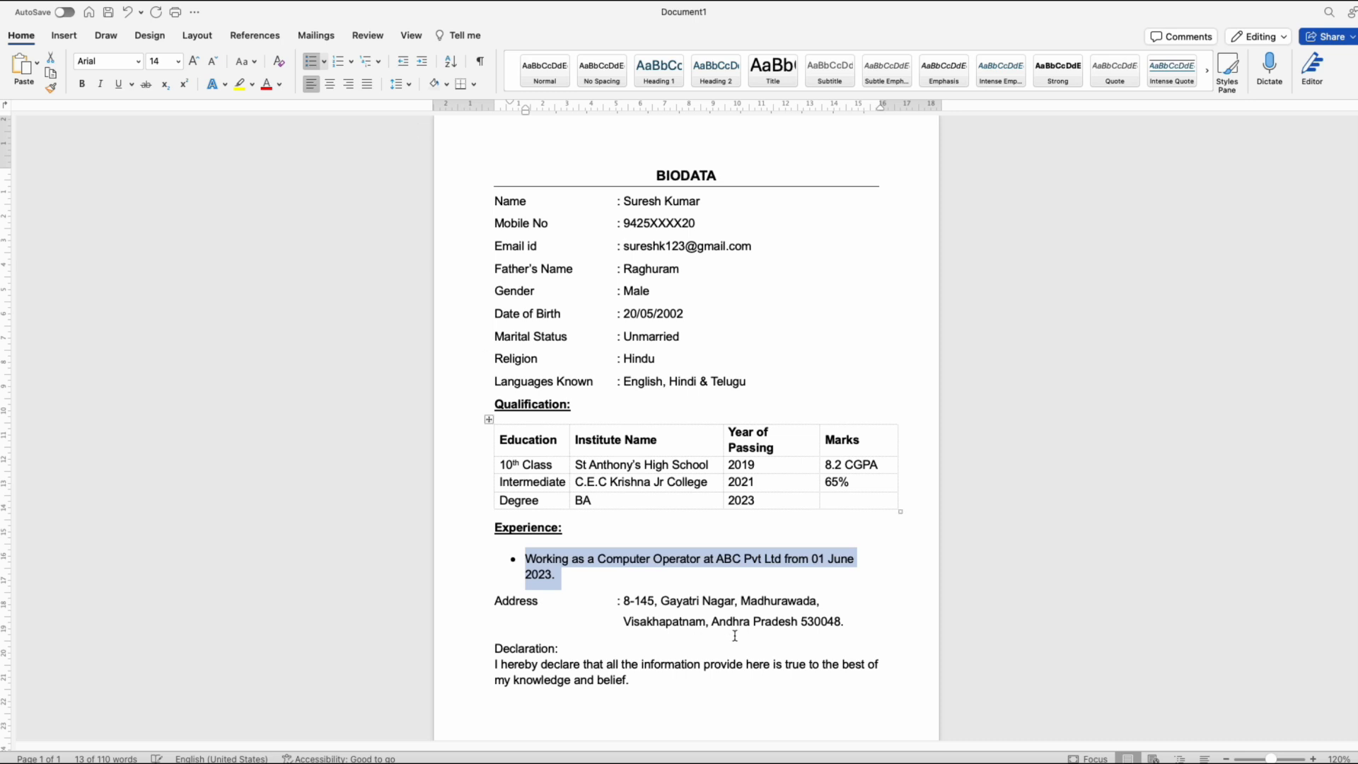
pyautogui.moveTo(870, 615); pyautogui.dragTo(511, 599)
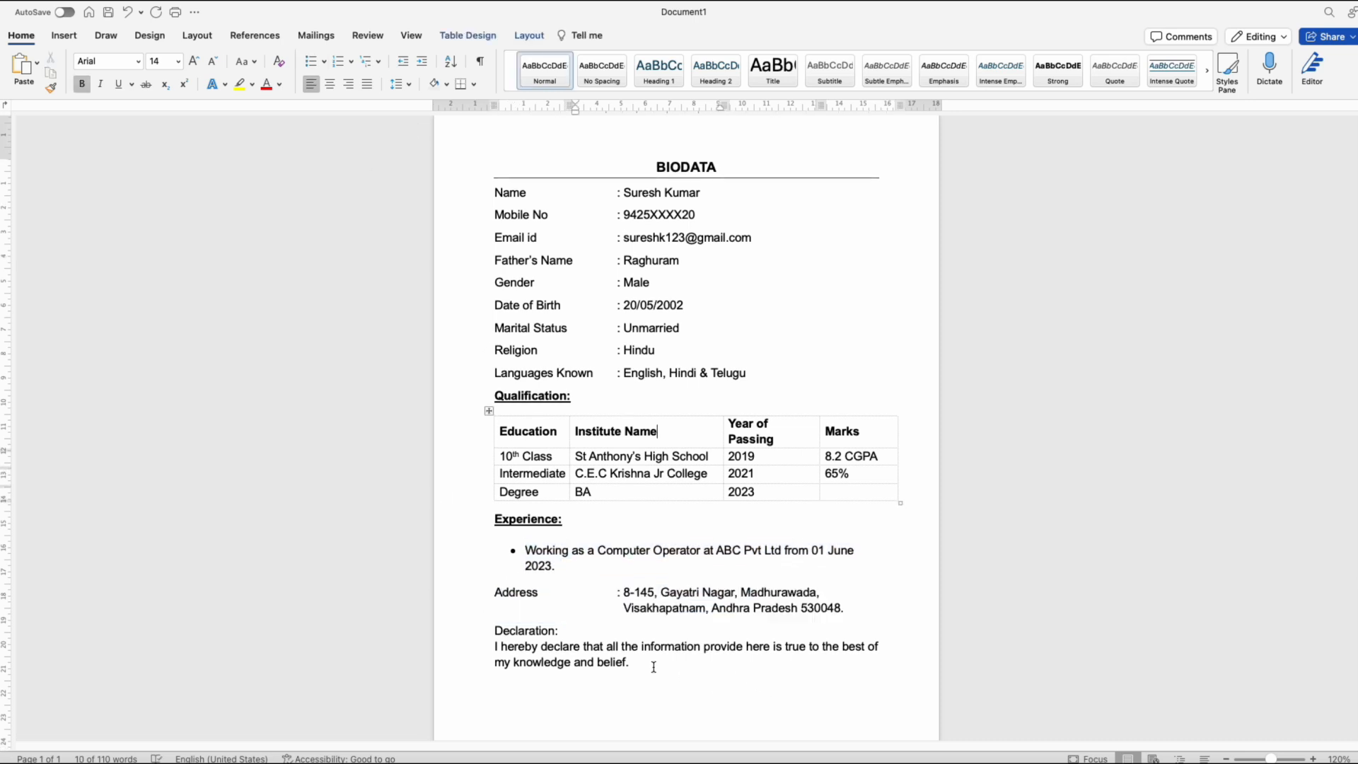
# Step: Add "Place:" and "Date:" lines below the declaration, with "Signature" tabbed across on the Date line
pyautogui.click(652, 667)
pyautogui.write('Plac')
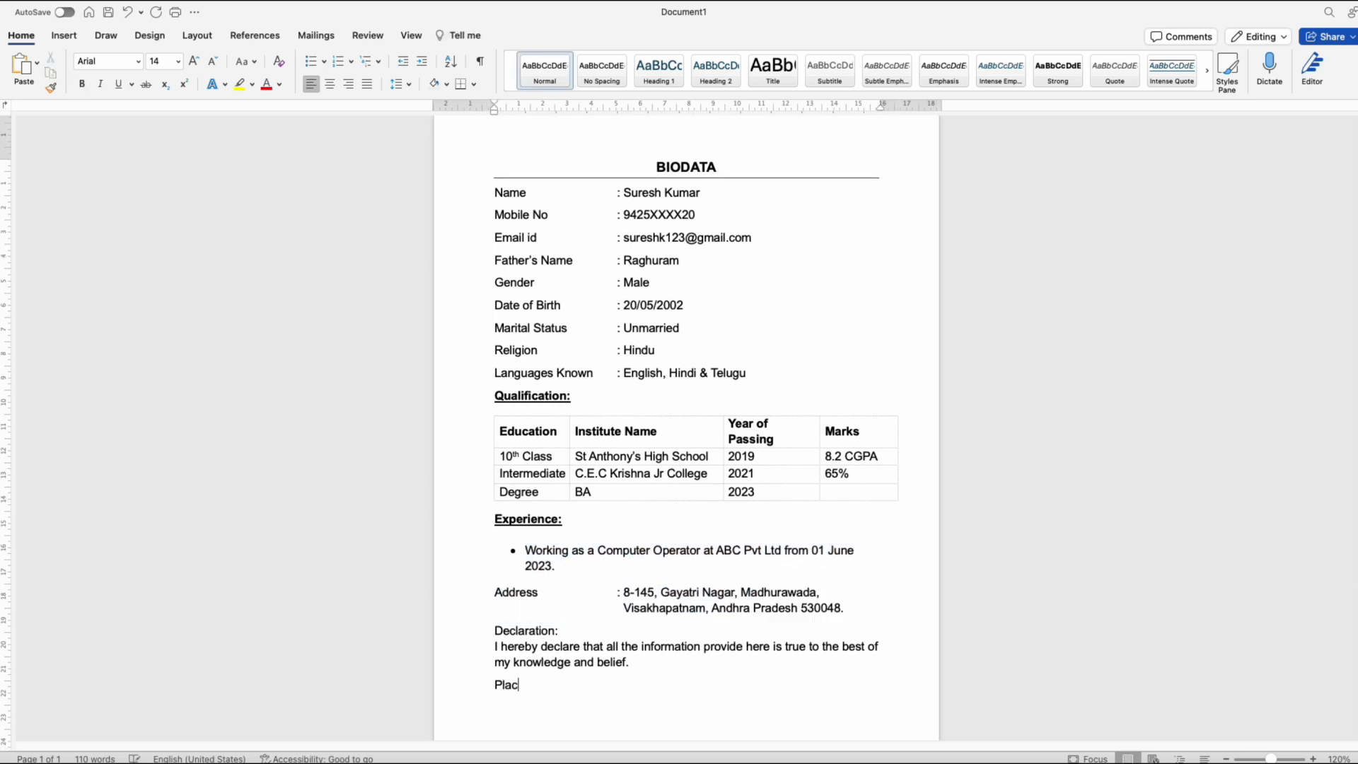
pyautogui.write('e: Date:\tSignature')
pyautogui.scroll(-1, 548, 707)
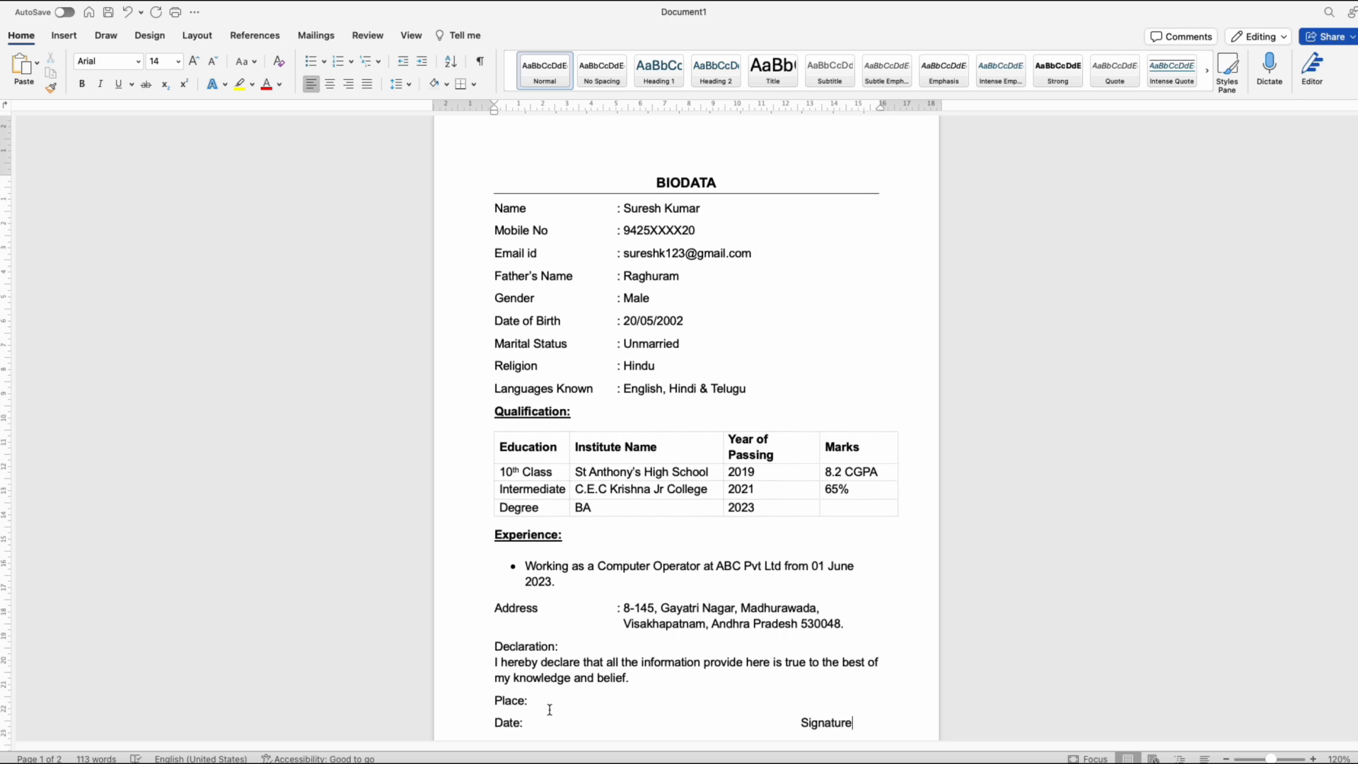
# Step: Fill in Visakhapatnam as the place below the declaration
pyautogui.click(575, 683)
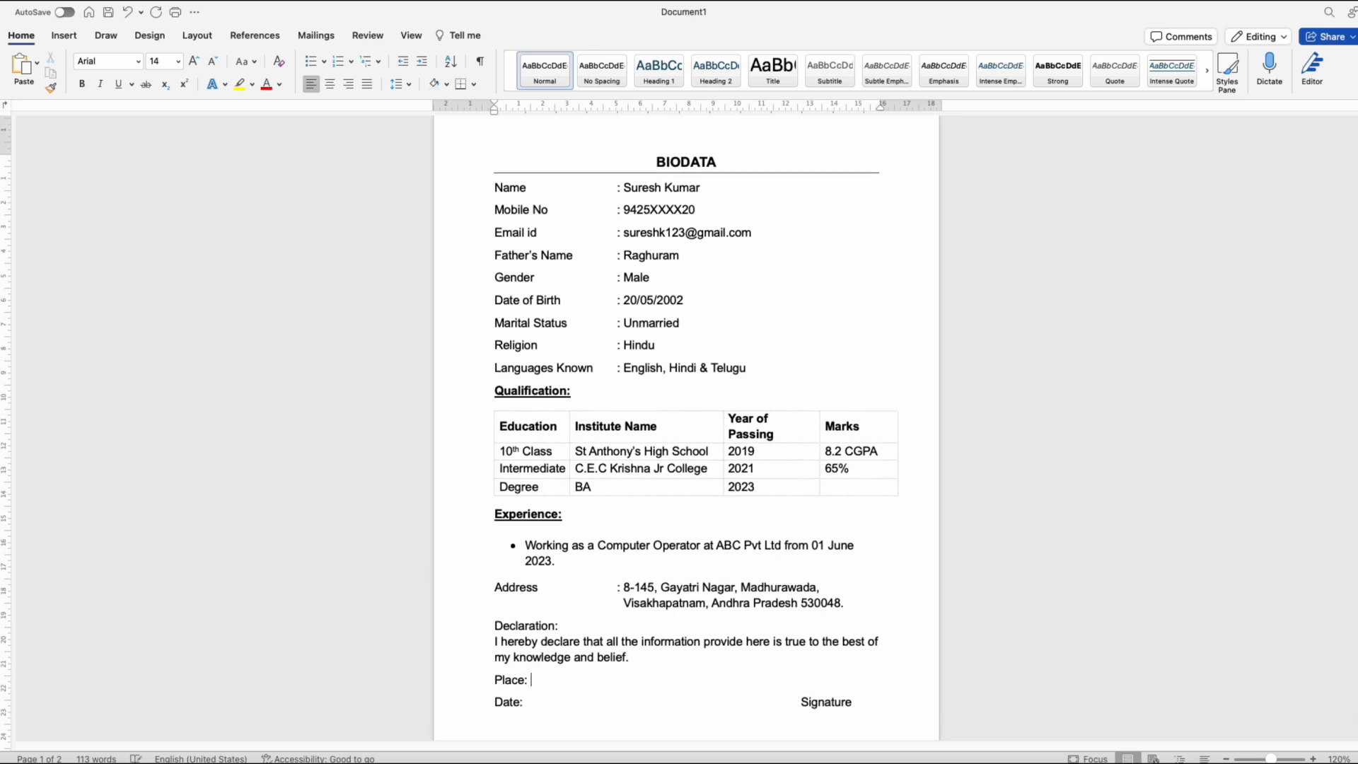
pyautogui.write('Visakhapatnam')
# Step: Enter 17 Oct 2024 as the date and adjust the tab spacing to keep Signature near the right margin
pyautogui.press('BackSpace')
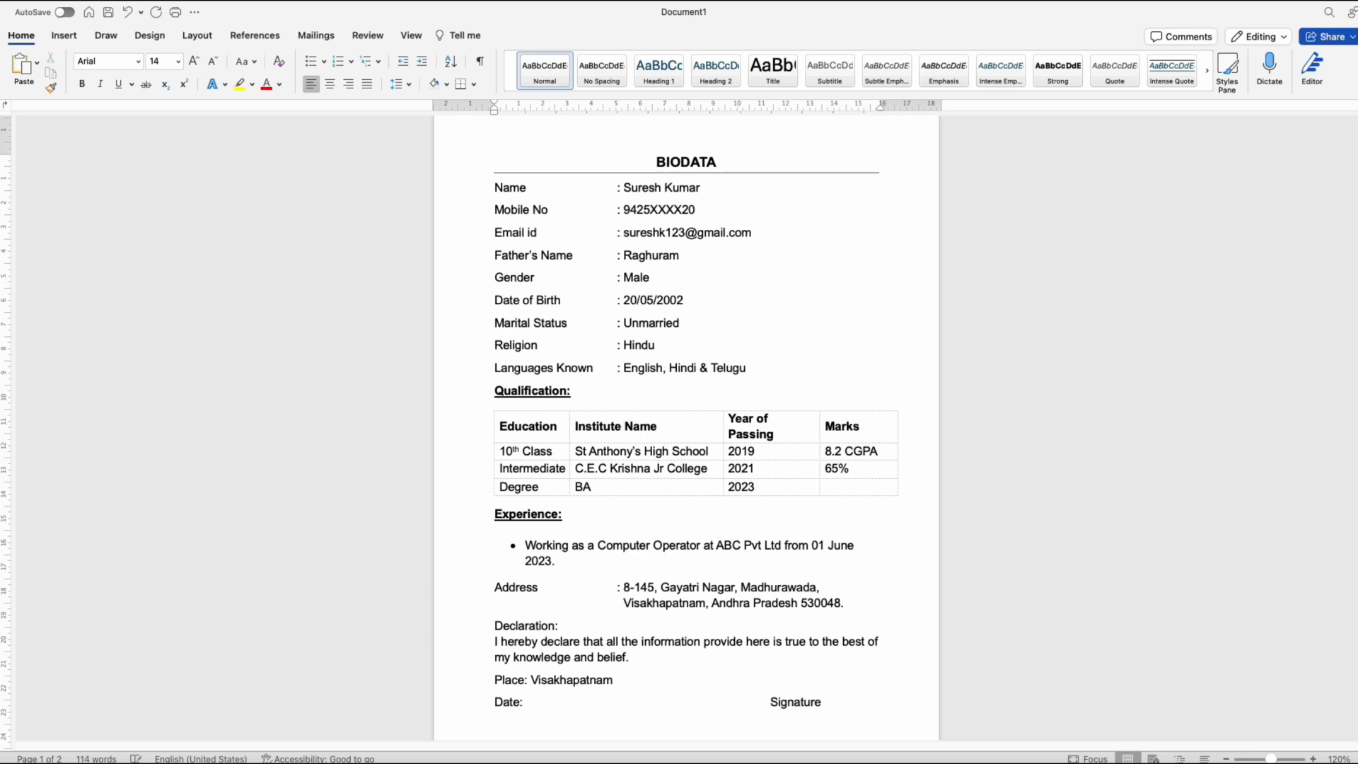
pyautogui.press('BackSpace')
pyautogui.press('BackSpace')
pyautogui.write('17 Oct')
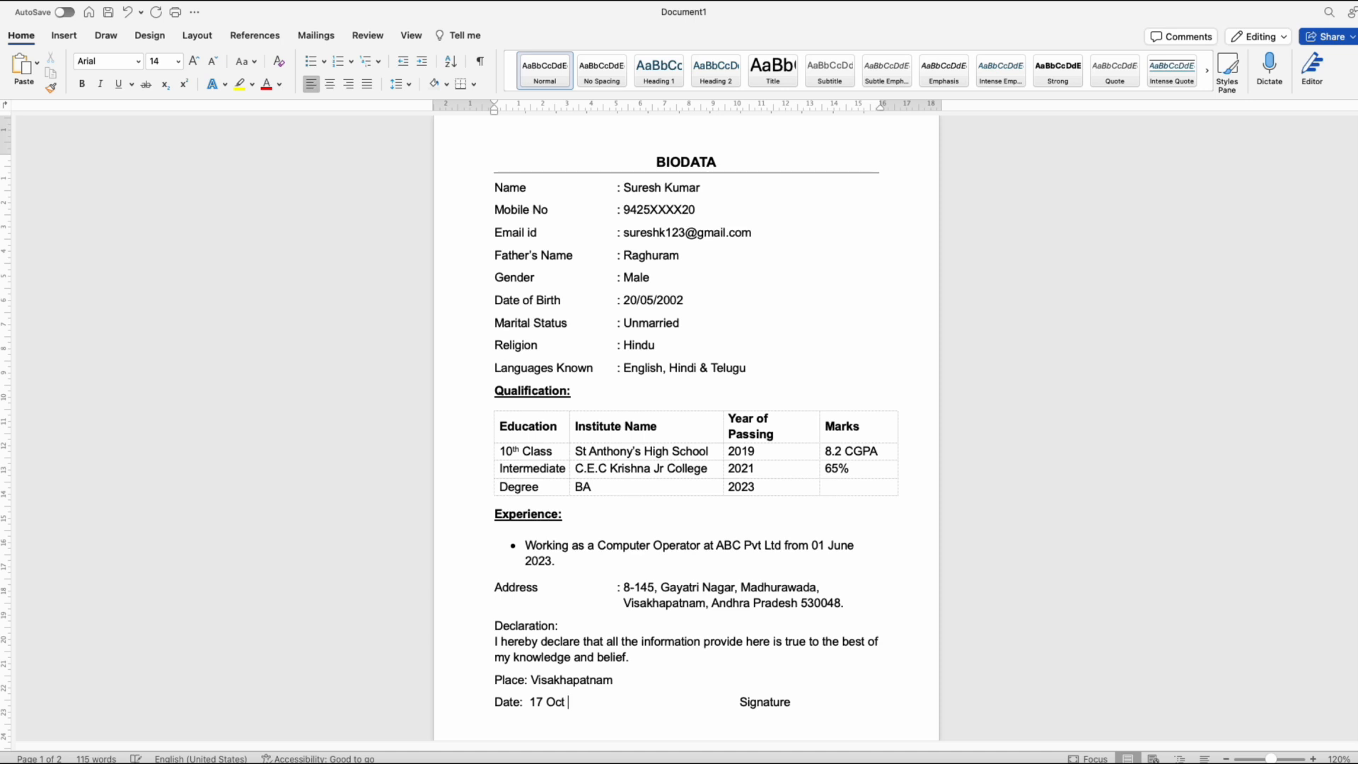
pyautogui.write(' 2024')
pyautogui.press('Tab')
pyautogui.press('Return')
pyautogui.press('BackSpace')
pyautogui.moveTo(853, 702); pyautogui.dragTo(809, 706)
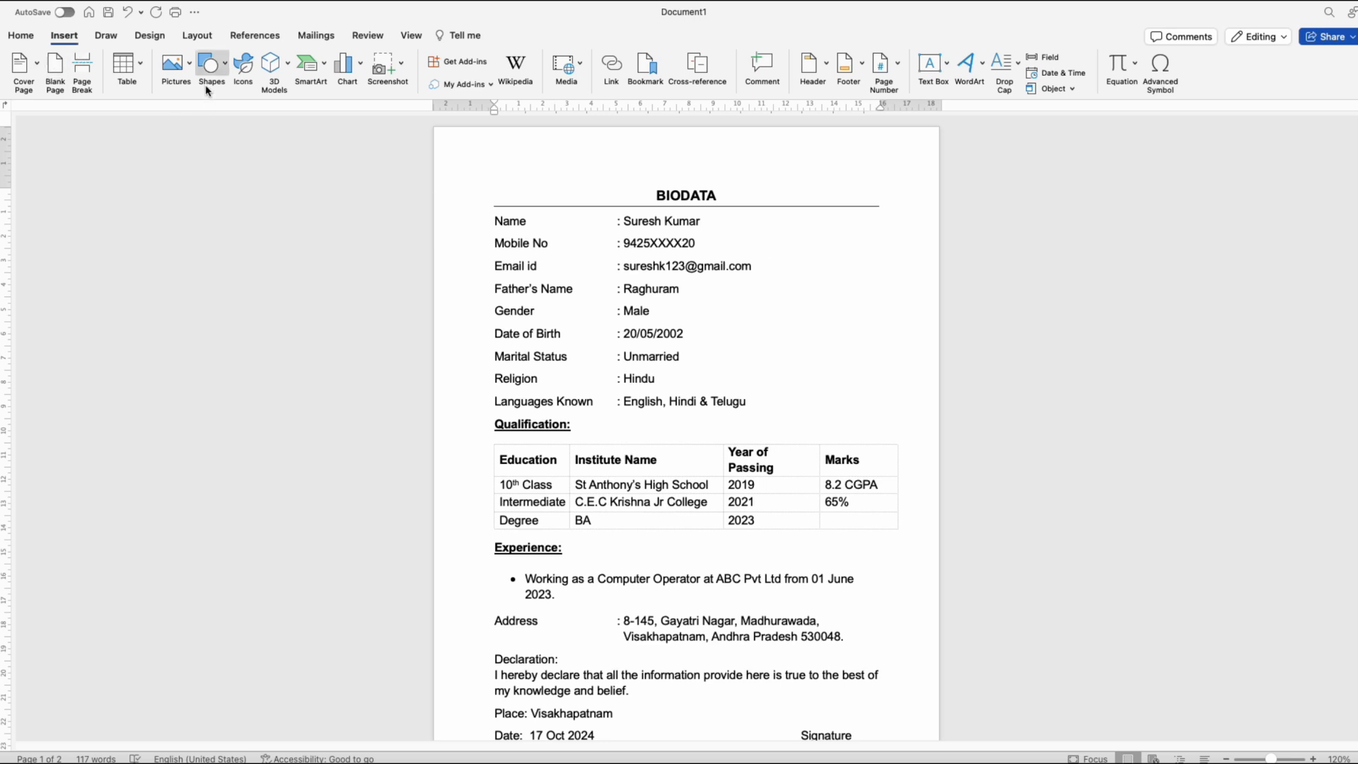
# Step: Insert the passport-style photo from a picture file and set its text wrapping to Behind Text
pyautogui.click(190, 64)
pyautogui.click(234, 106)
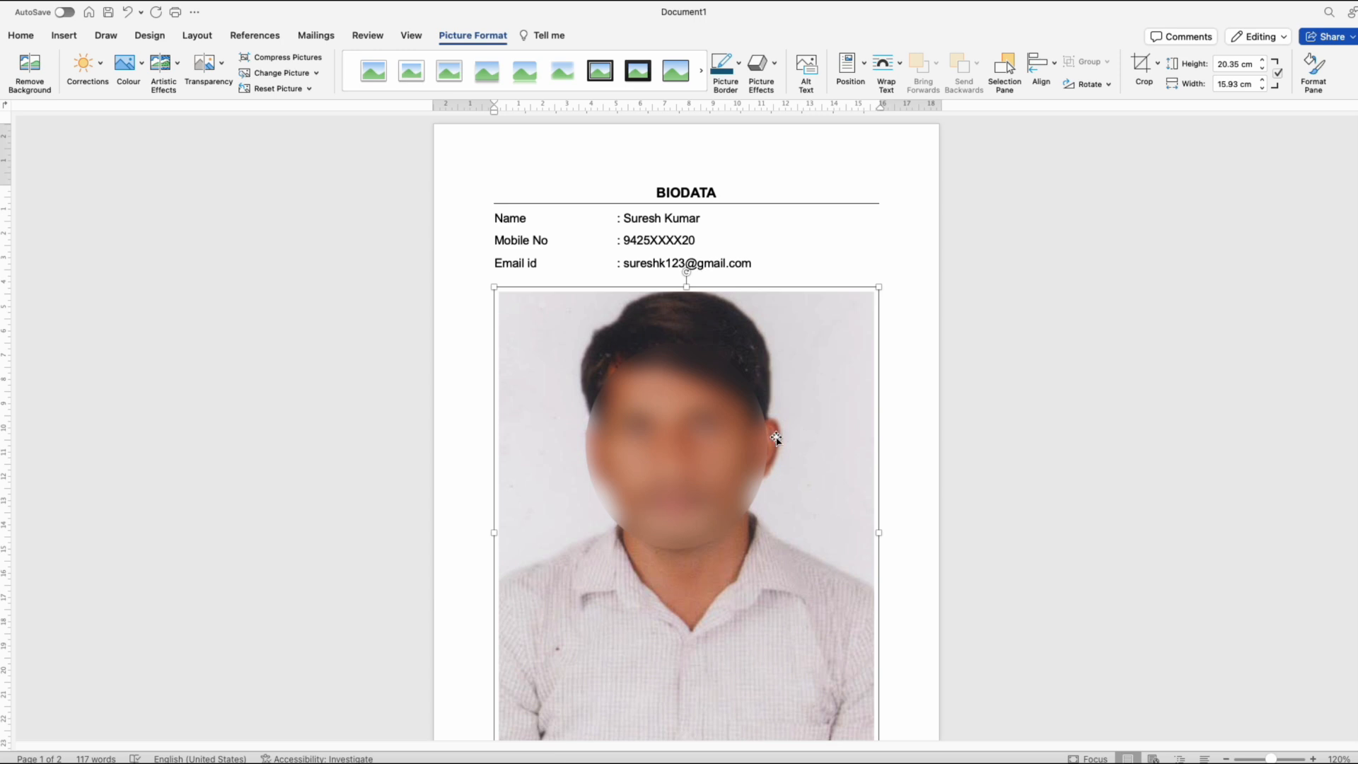
pyautogui.click(898, 72)
pyautogui.click(949, 187)
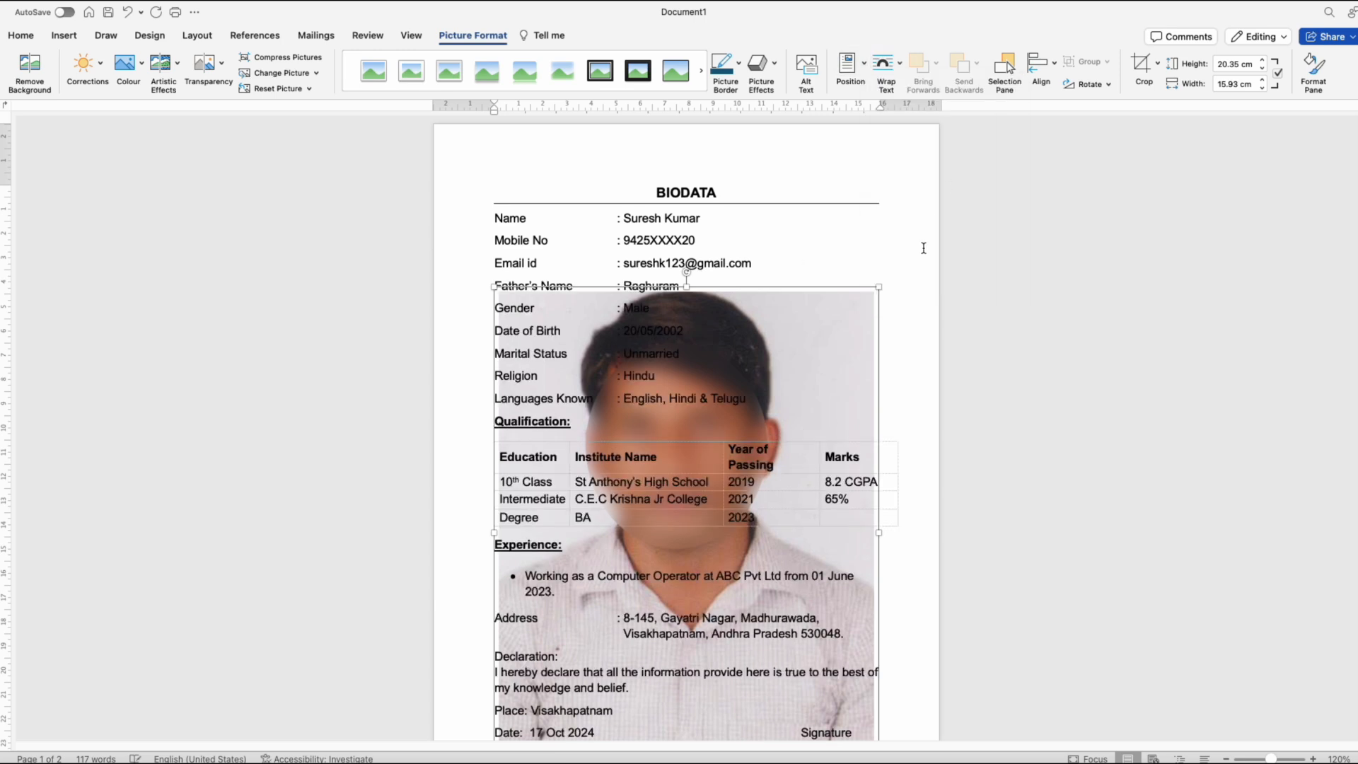
# Step: Shrink the photo to about 4.37 × 3.43 cm beside the personal details and fix its position on the page
pyautogui.moveTo(881, 287)
pyautogui.mouseDown()
pyautogui.moveTo(779, 454)
pyautogui.moveTo(637, 630)
pyautogui.moveTo(630, 606)
pyautogui.moveTo(888, 257)
pyautogui.moveTo(881, 266)
pyautogui.mouseUp()
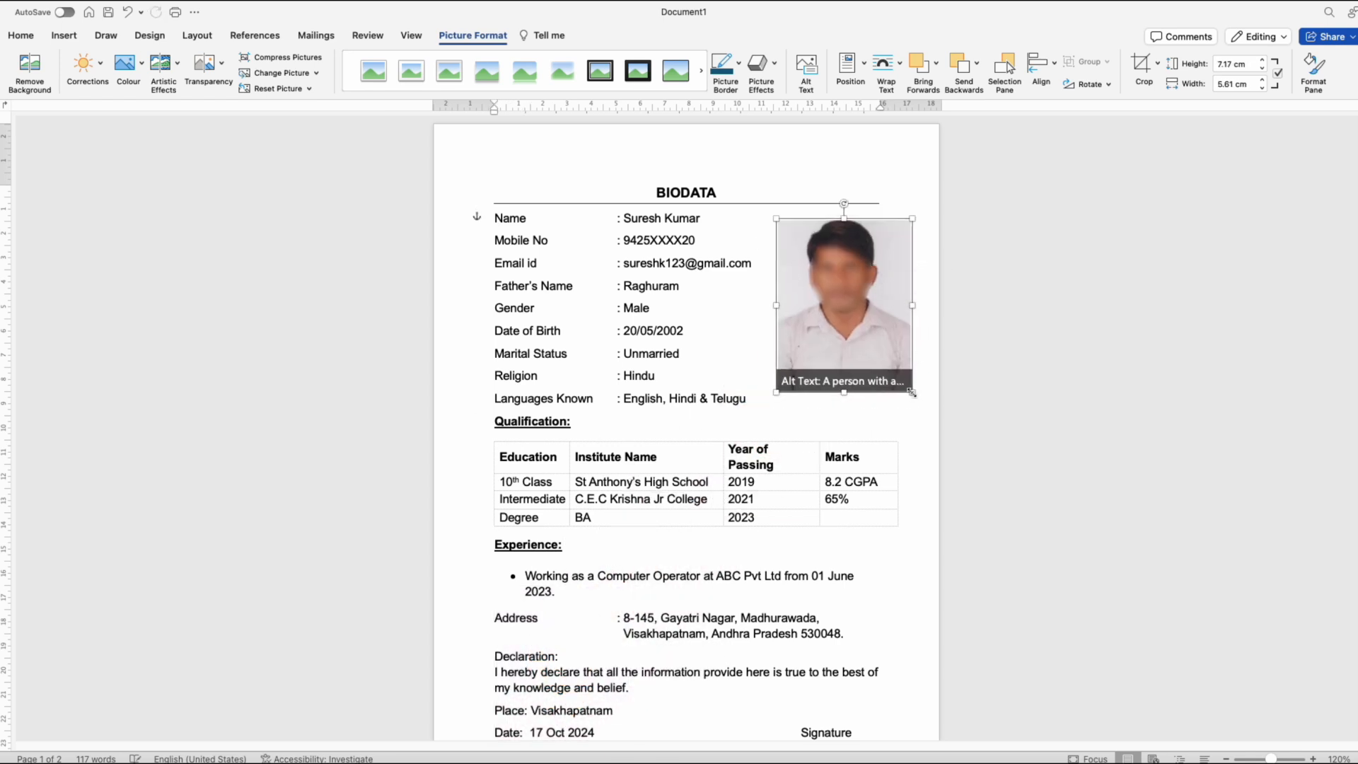
pyautogui.moveTo(911, 392); pyautogui.dragTo(905, 335)
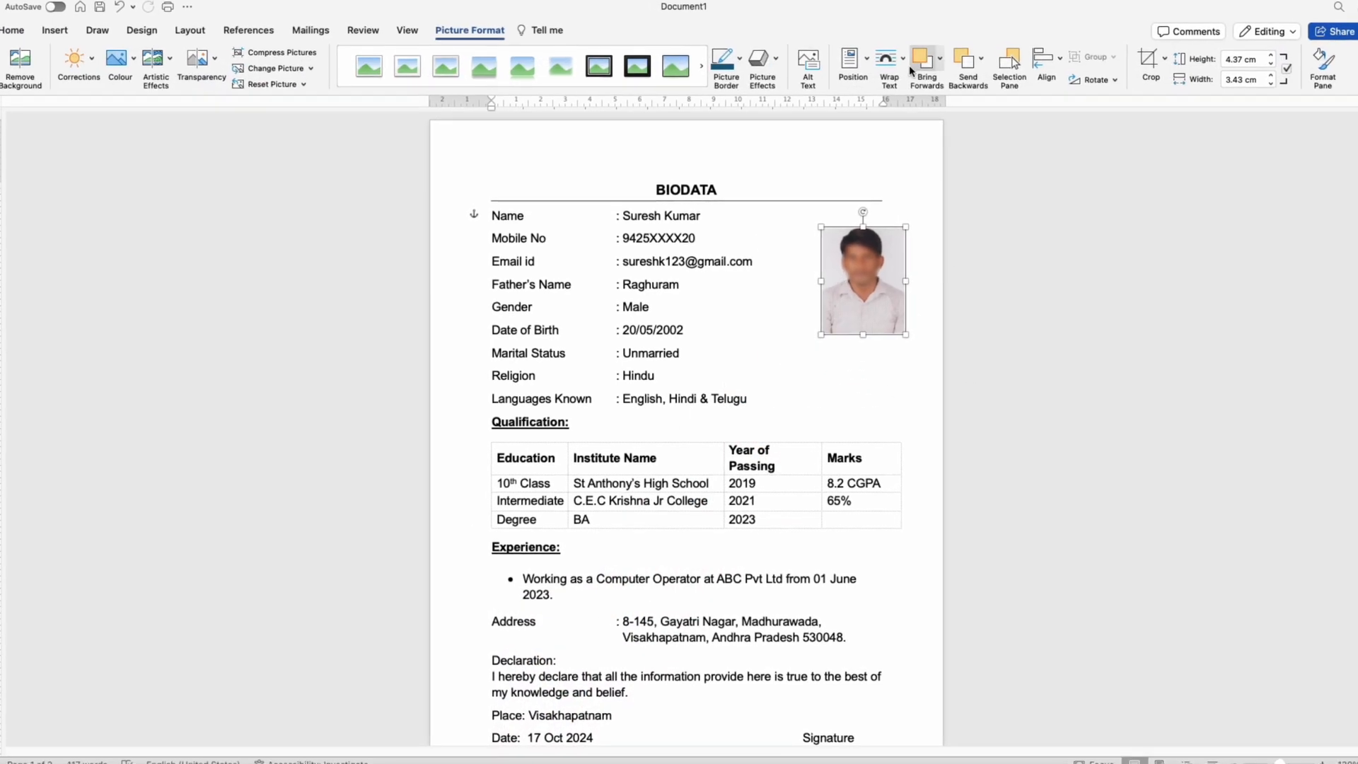
pyautogui.click(899, 63)
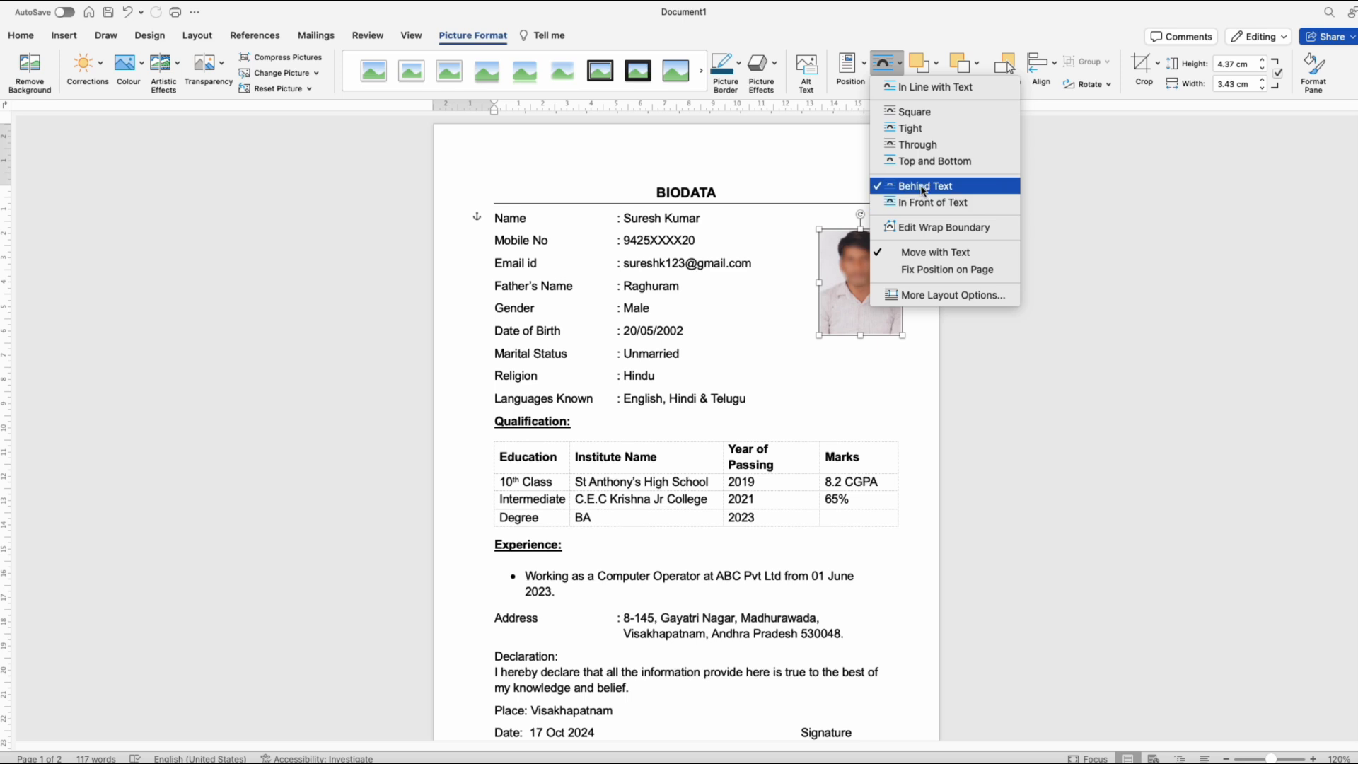
pyautogui.click(941, 269)
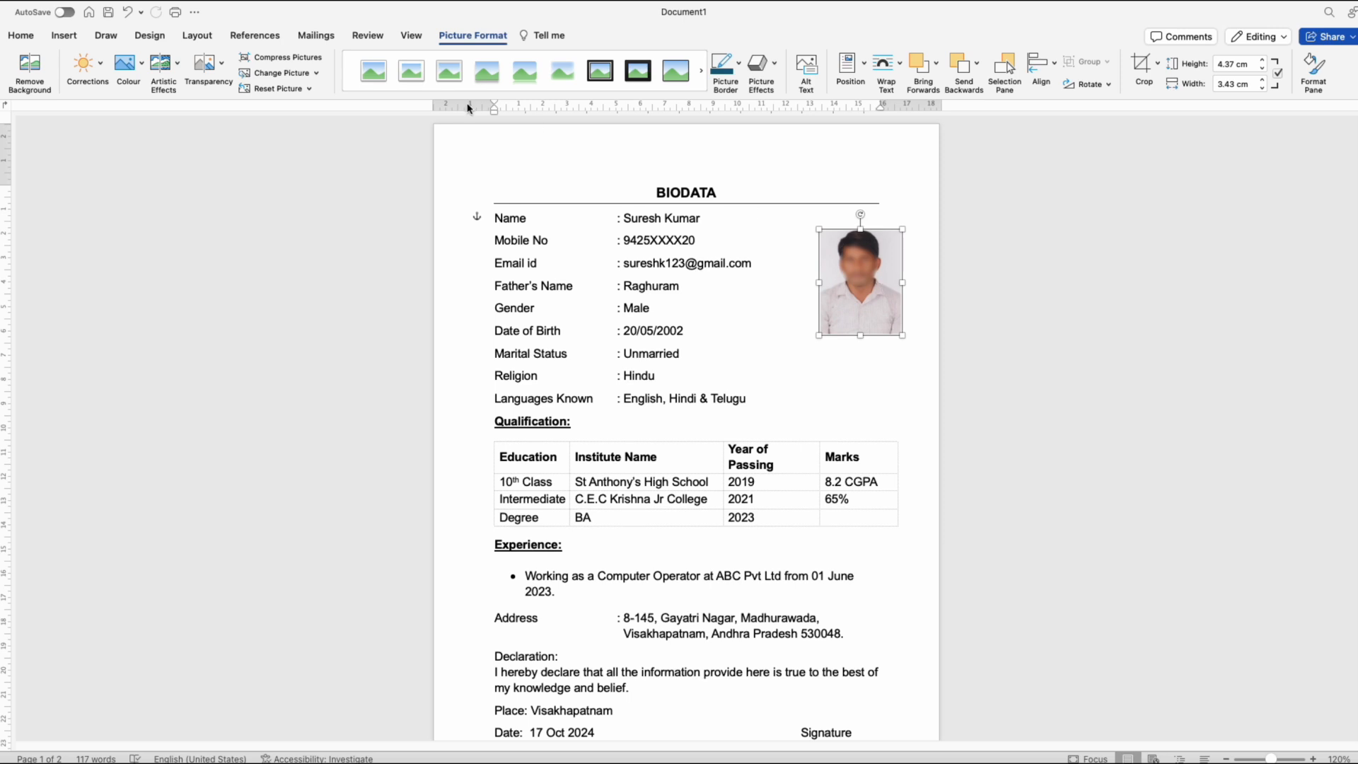
# Step: Give the photo a thin dark outline using a black theme shade
pyautogui.click(739, 65)
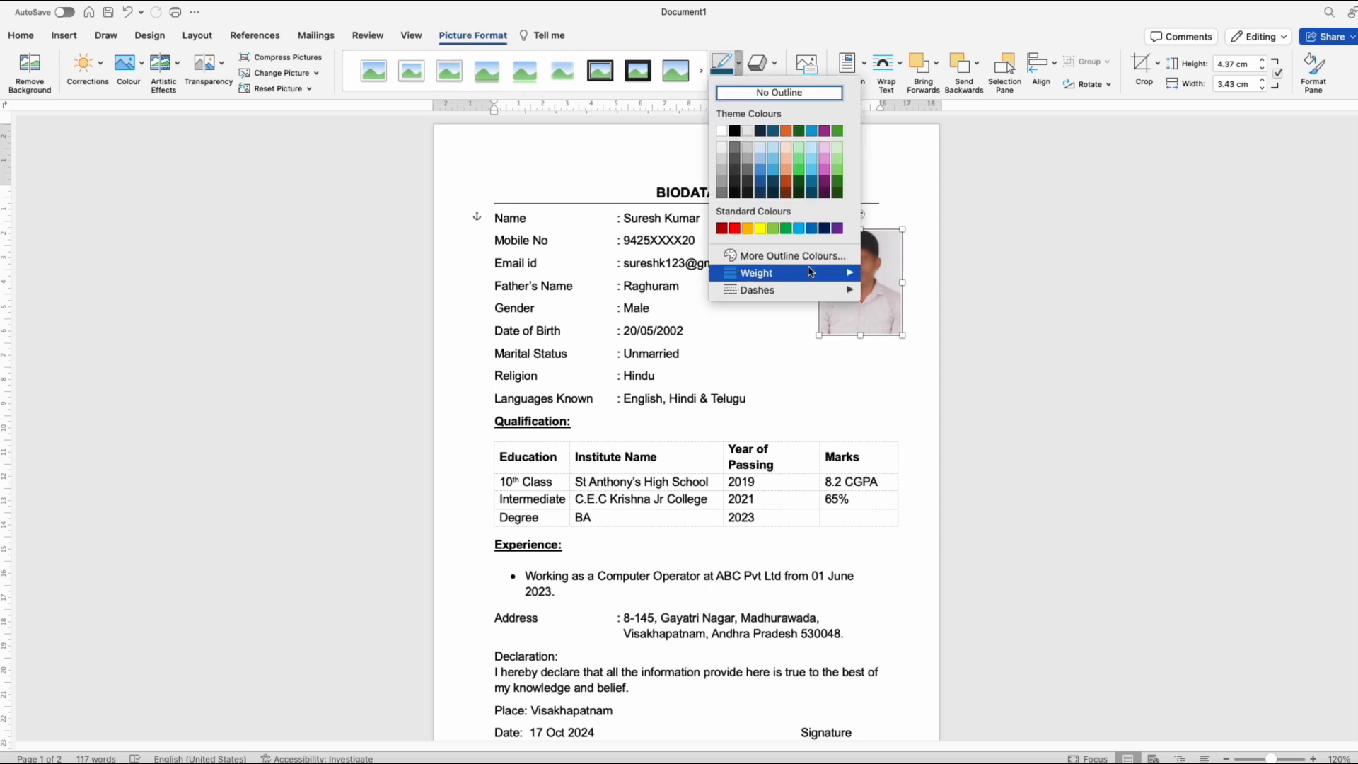
pyautogui.moveTo(813, 273)
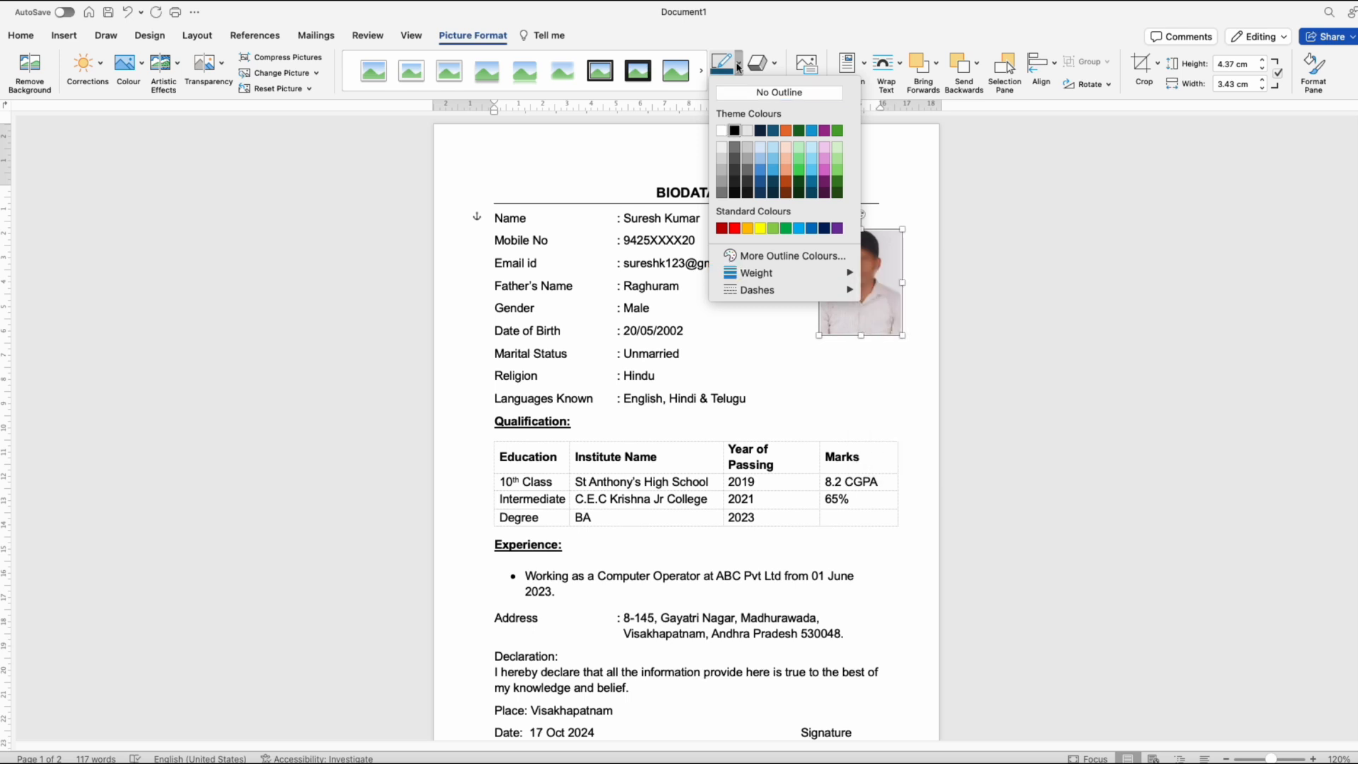
pyautogui.click(736, 169)
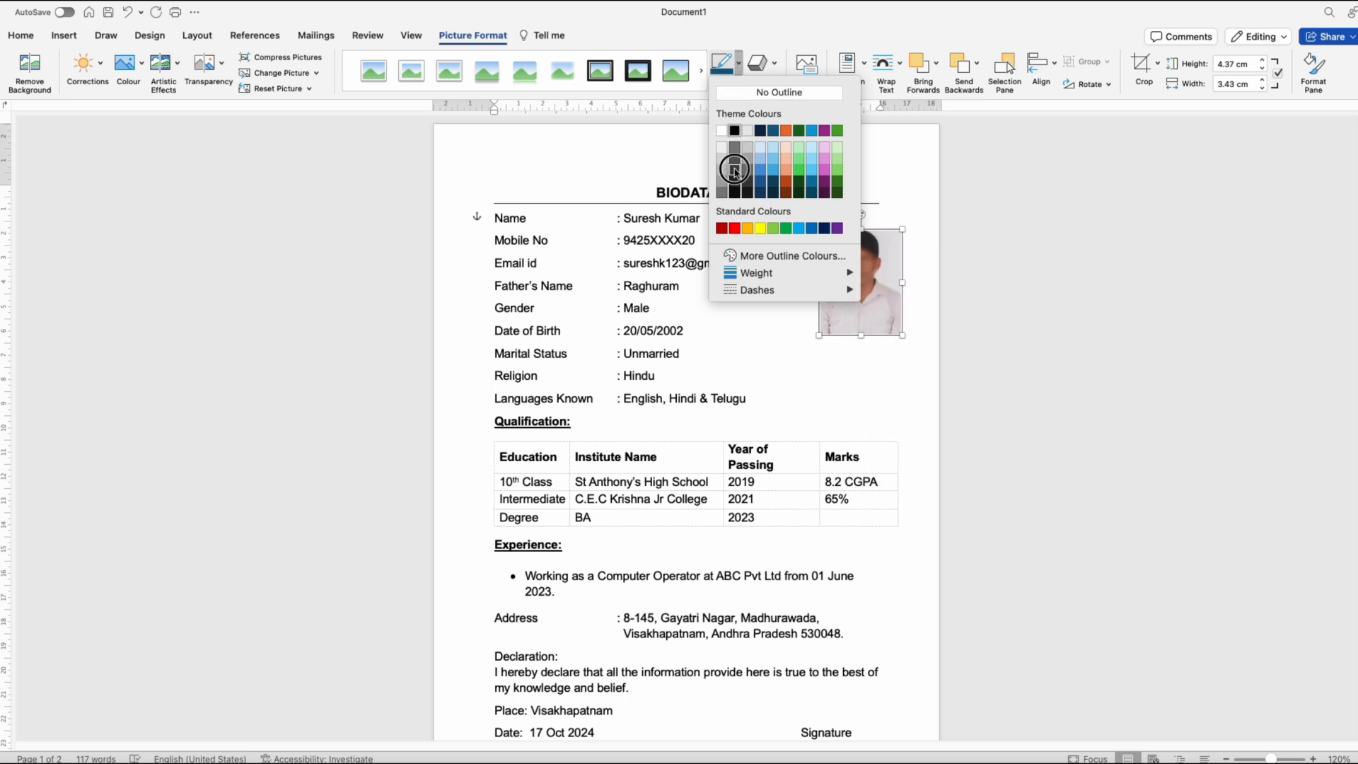
pyautogui.click(761, 338)
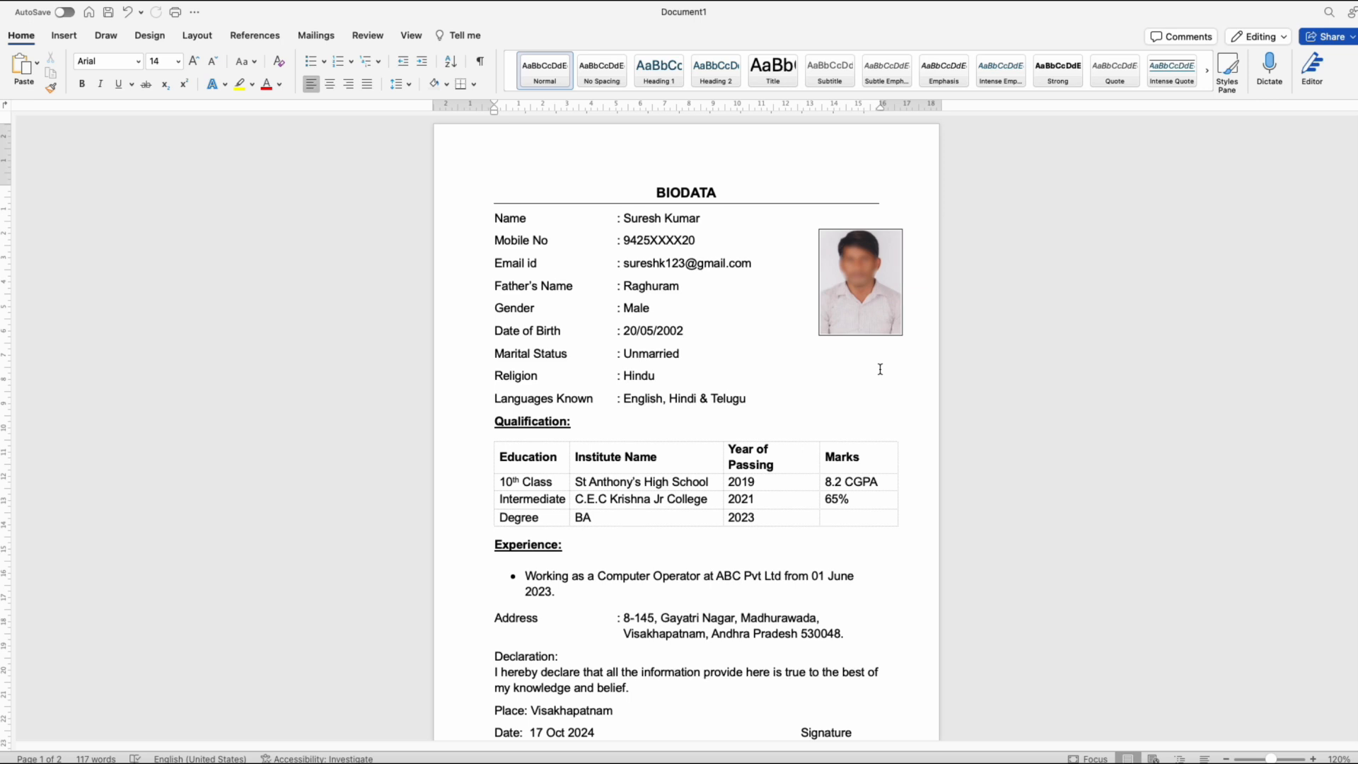
pyautogui.scroll(-2, 880, 369)
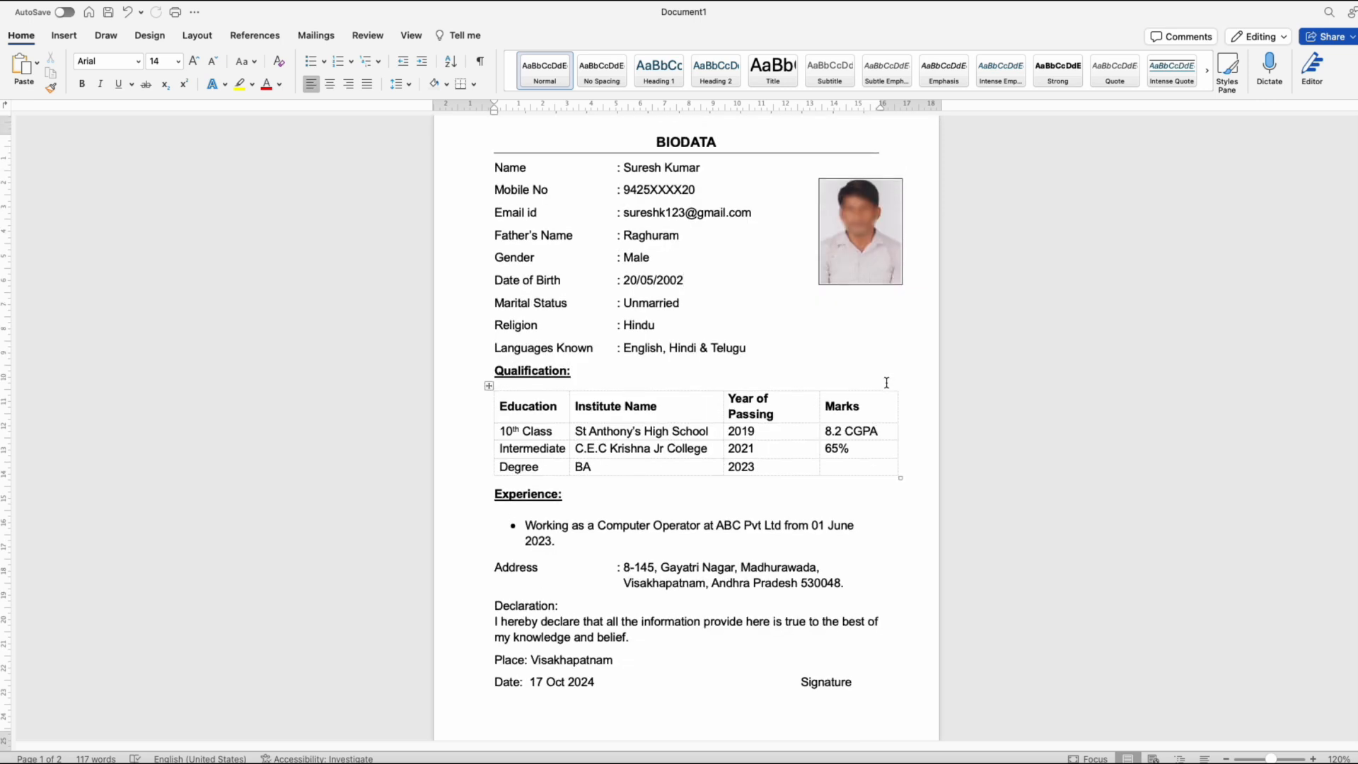